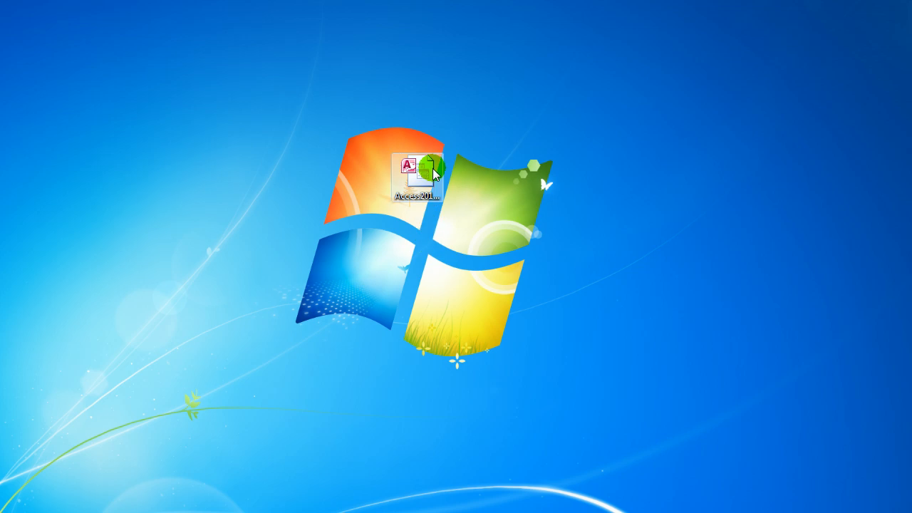
- Open the Access2013_DB_05 database file from the desktop with Access 2013 and reposition its window to fit the screen
click(420, 174)
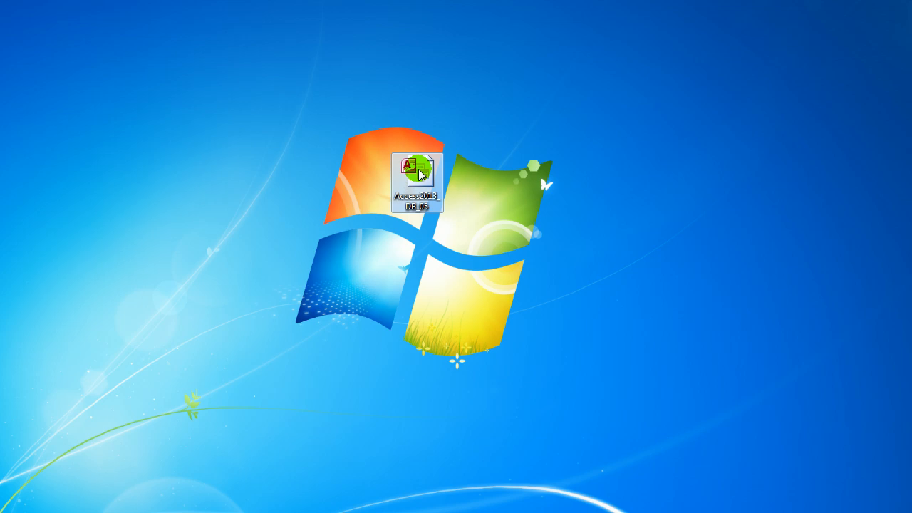
right_click(420, 174)
mouse_move(563, 240)
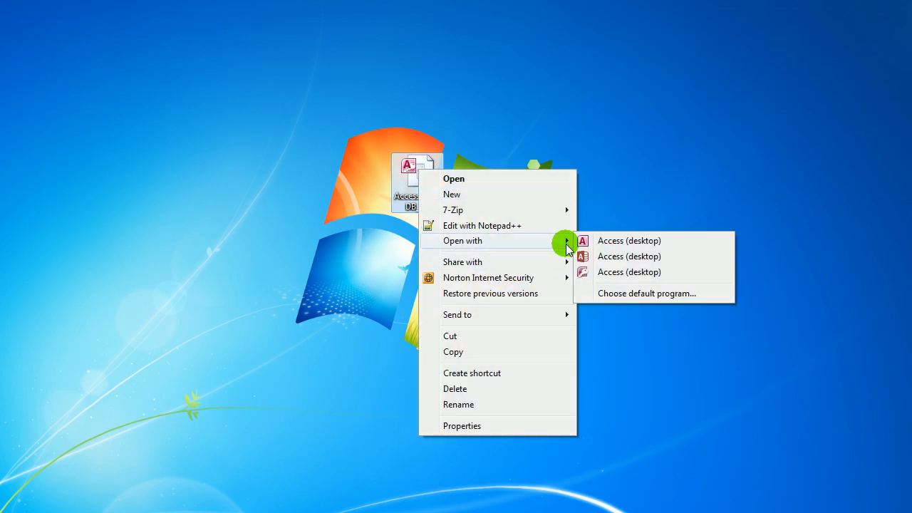
click(629, 256)
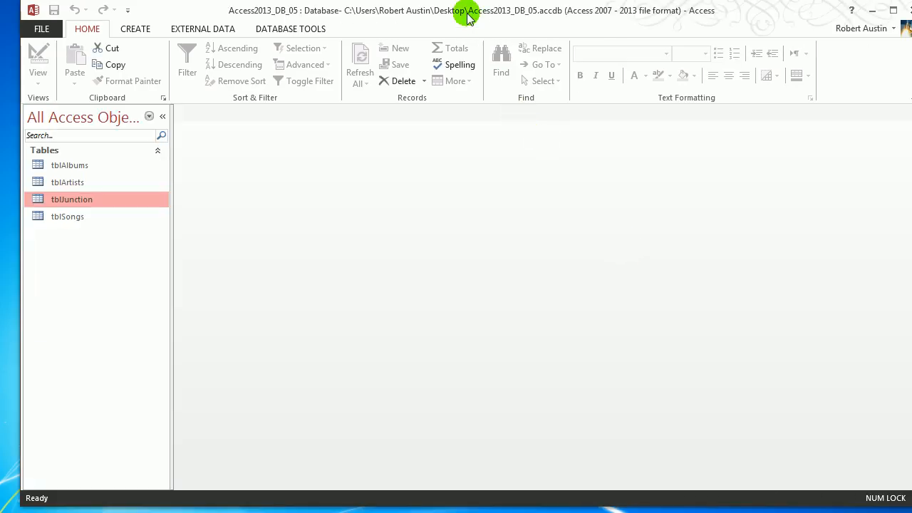
drag(467, 17, 449, 21)
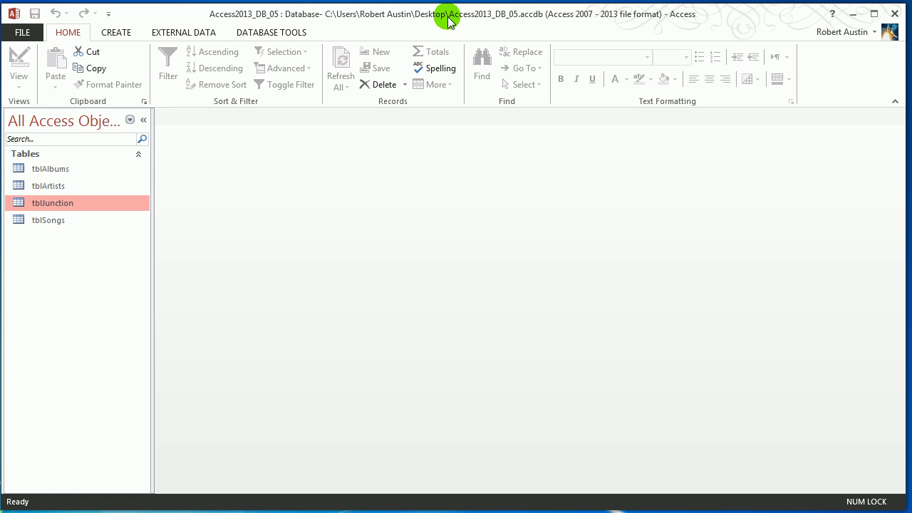
- Open the Relationships diagram, move tblJunction below the other tables and shift tblSongs away from tblAlbums
click(285, 32)
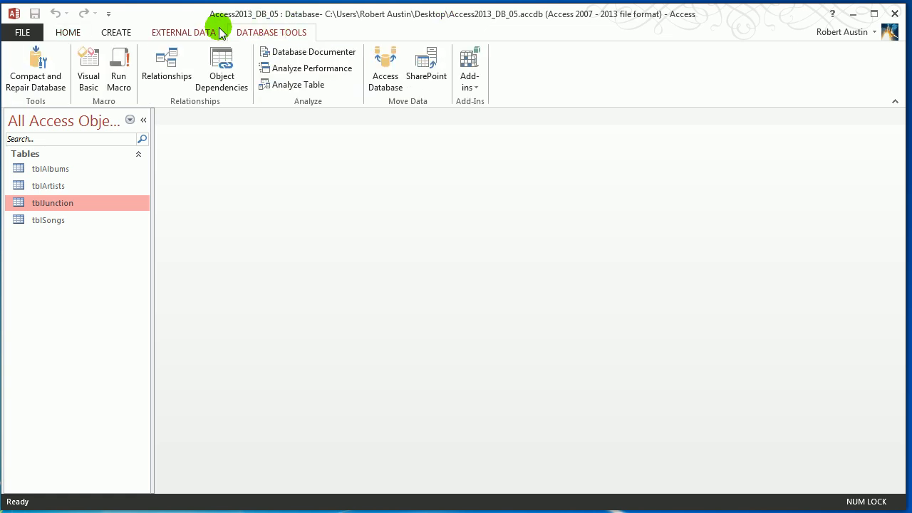
click(159, 75)
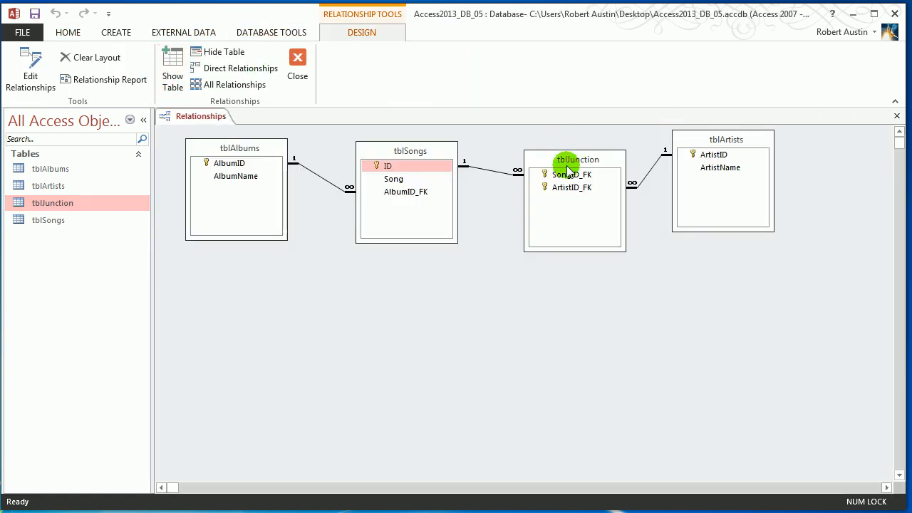
drag(568, 169, 588, 347)
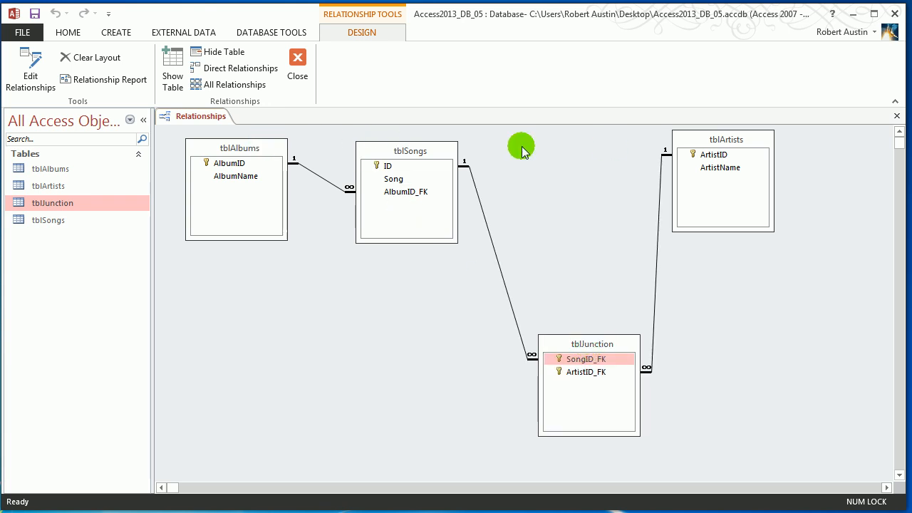
drag(415, 148, 474, 150)
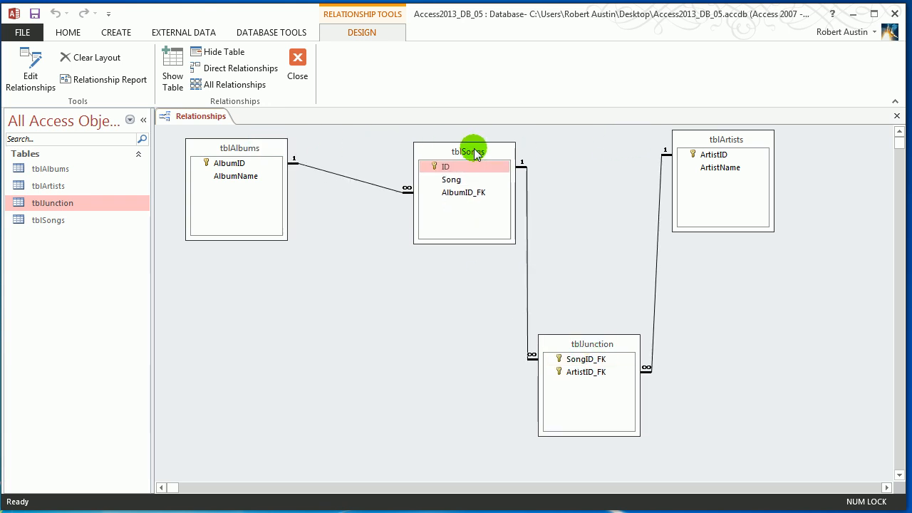
- Shift tblArtists farther from tblSongs and place tblJunction back in the gap between those two tables
click(747, 151)
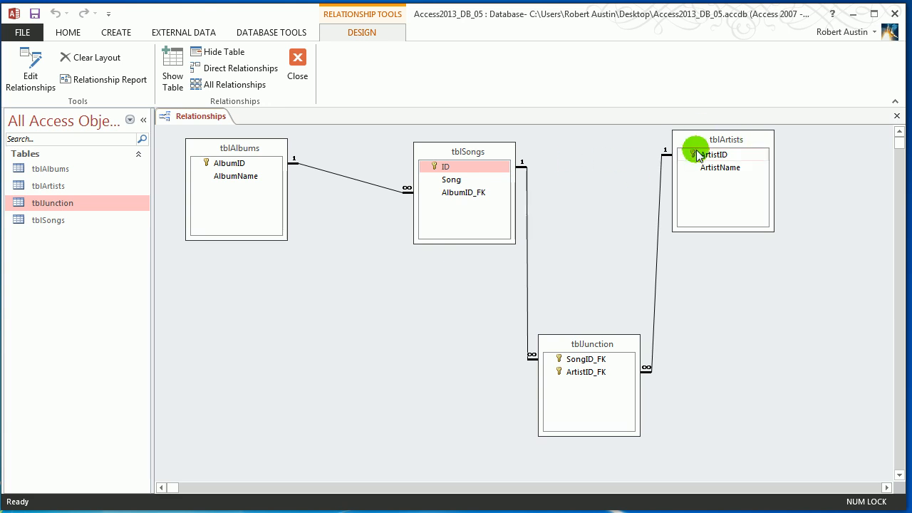
drag(712, 142, 745, 143)
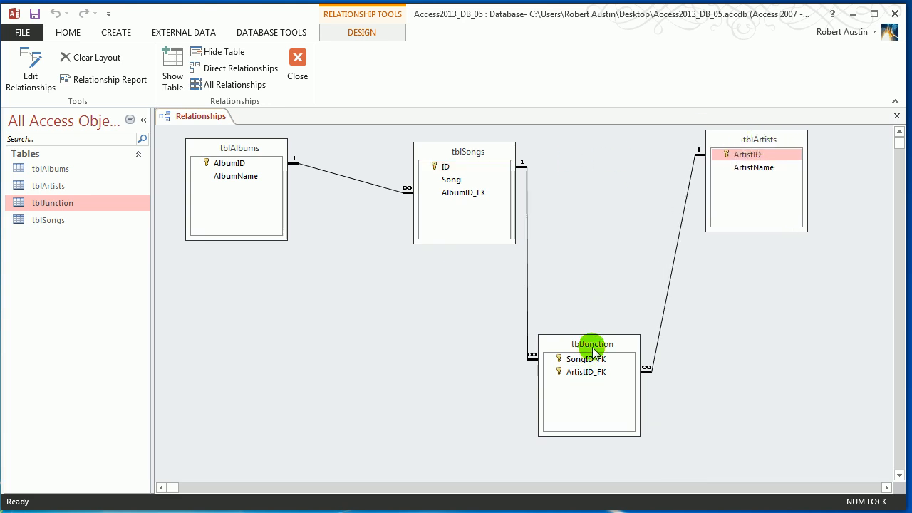
drag(588, 346, 610, 157)
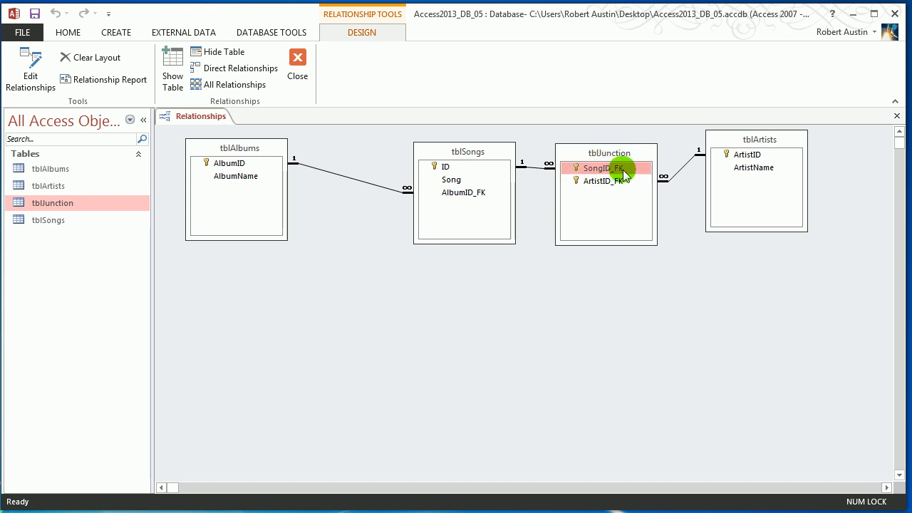
drag(615, 157, 619, 166)
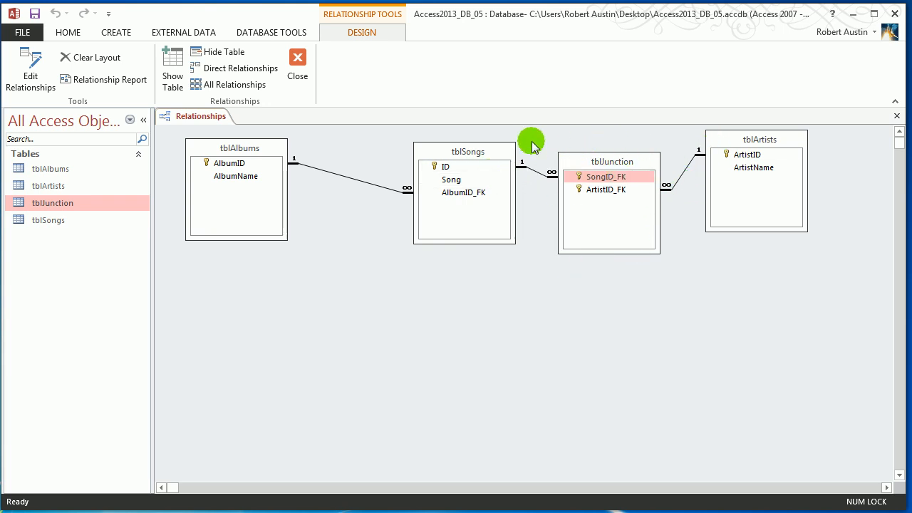
drag(609, 166, 605, 165)
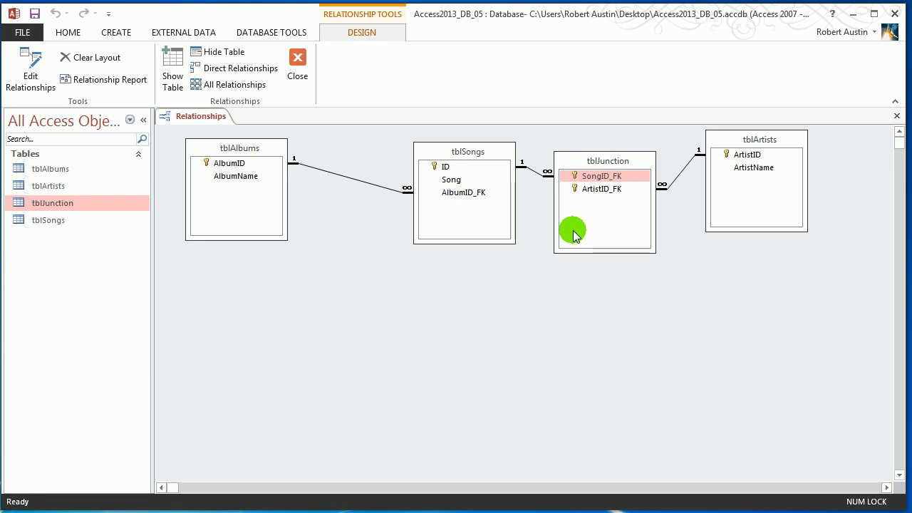
- Select tblJunction's ArtistID_FK and SongID_FK fields in turn, and close the Relationships diagram, saving its layout
click(596, 188)
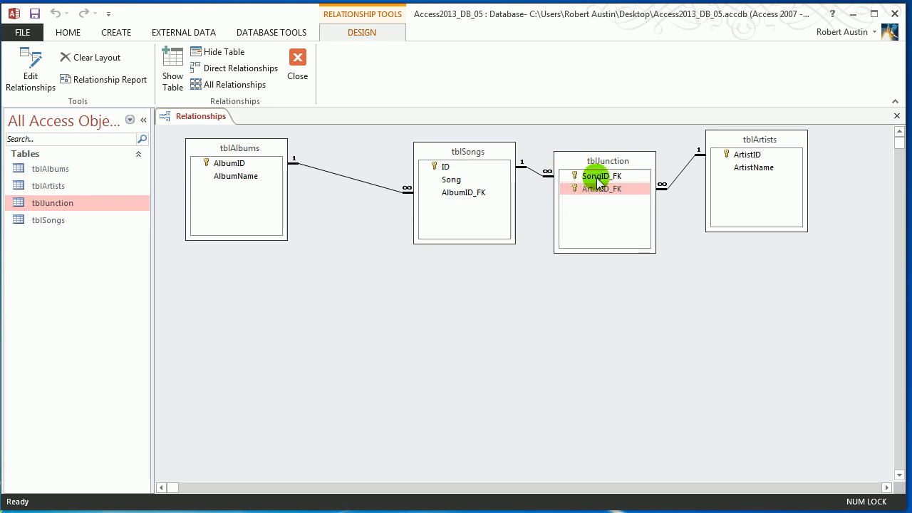
click(597, 177)
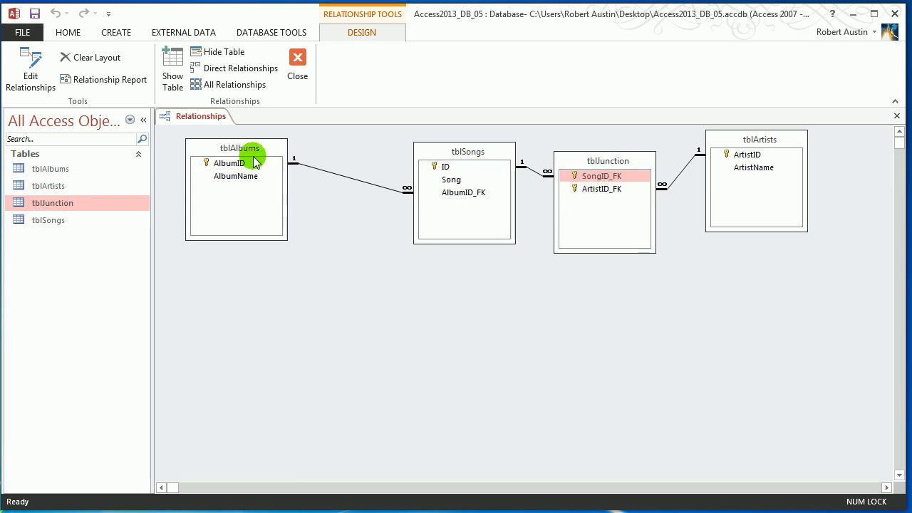
click(296, 72)
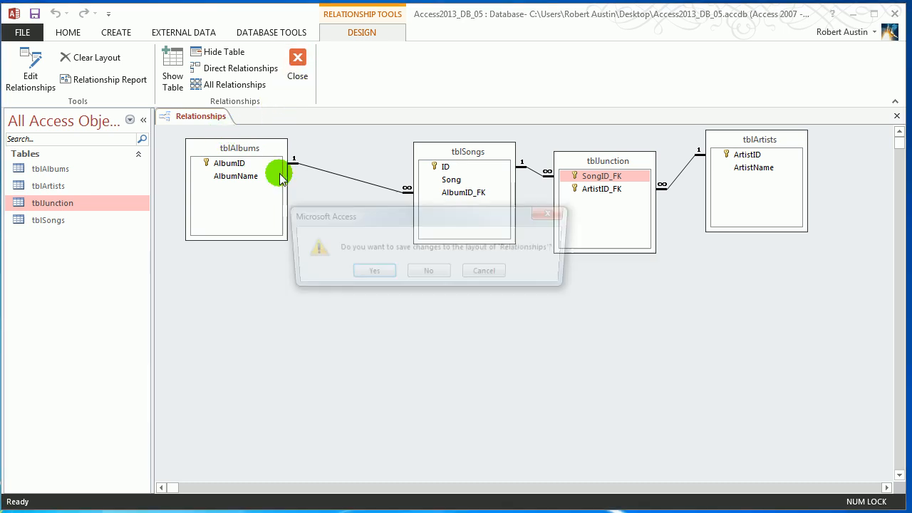
click(368, 274)
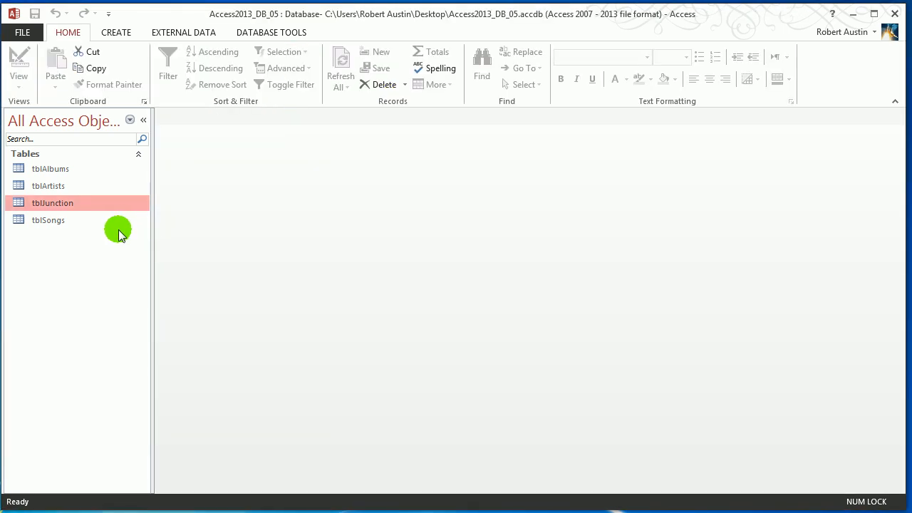
- Open the tblSongs and tblJunction datasheets and examine tblJunction's first record and its SongID_FK and ArtistID_FK columns
click(57, 221)
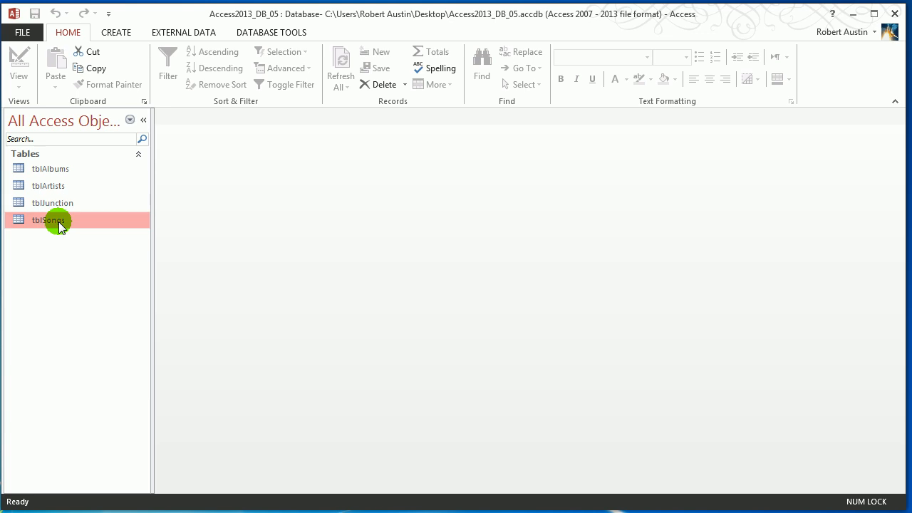
double_click(59, 222)
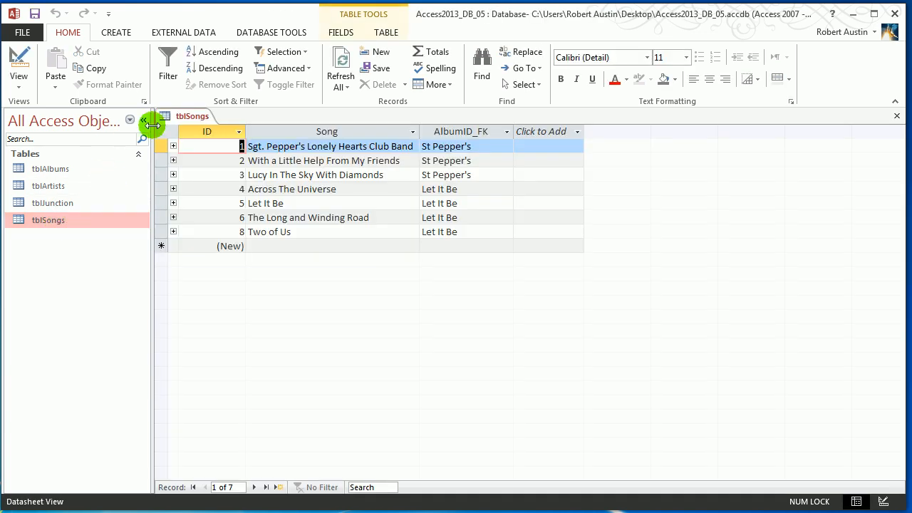
double_click(62, 203)
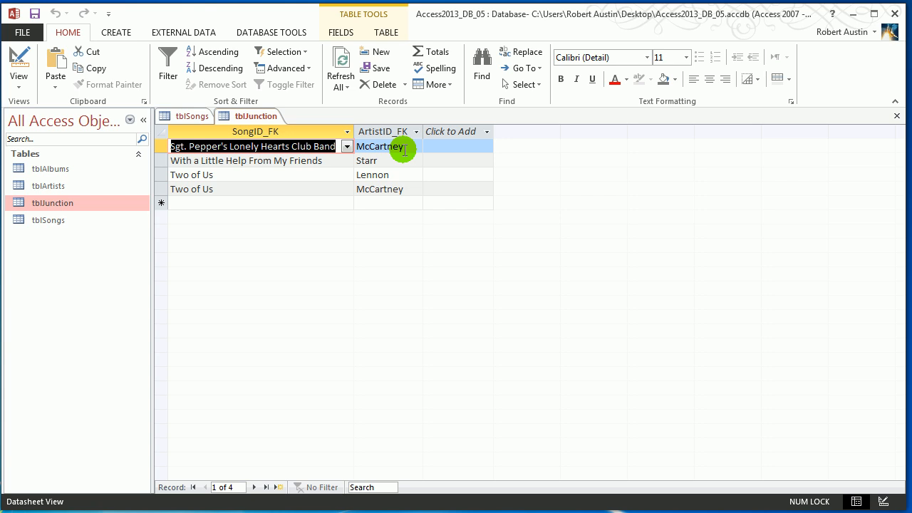
click(159, 145)
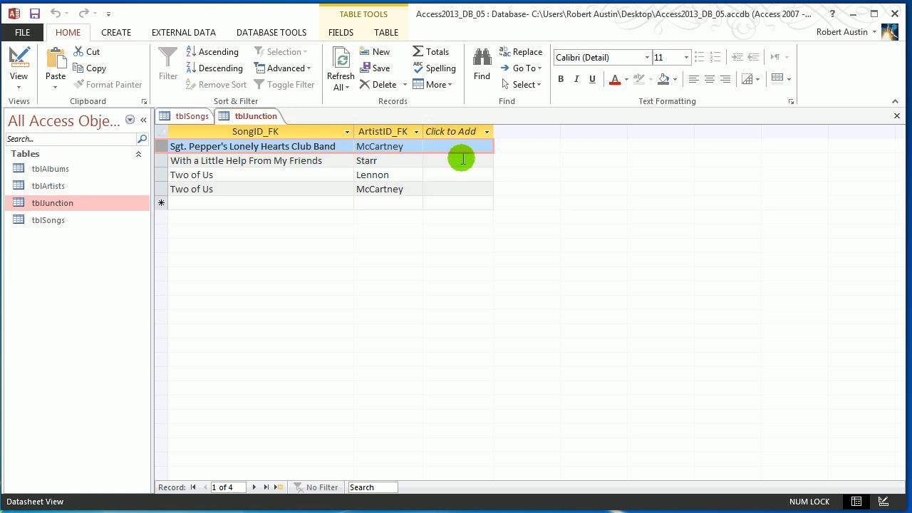
click(279, 131)
click(396, 132)
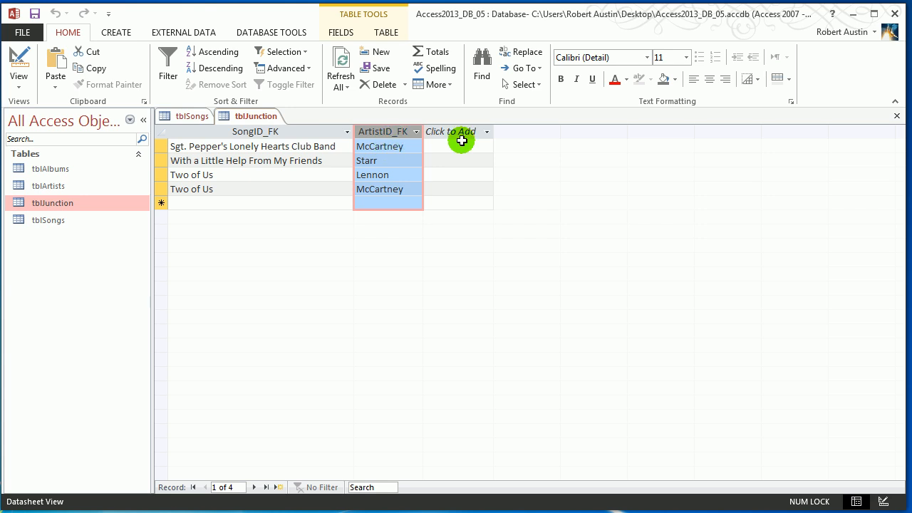
- Close the tblJunction and tblSongs datasheets
right_click(261, 116)
click(292, 143)
right_click(189, 116)
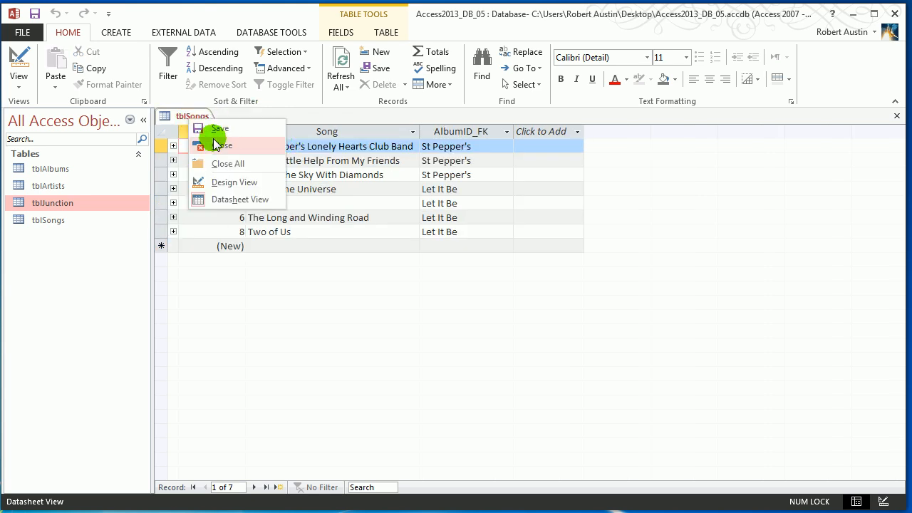
click(213, 141)
- Reopen the Relationships diagram, move tblSongs slightly closer to tblAlbums, and close the diagram, saving its layout
click(242, 33)
click(171, 62)
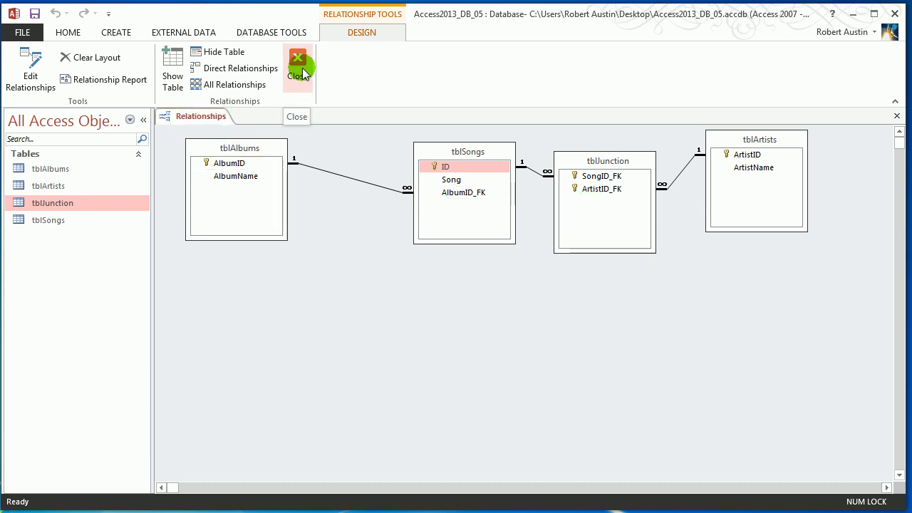
drag(439, 150, 415, 151)
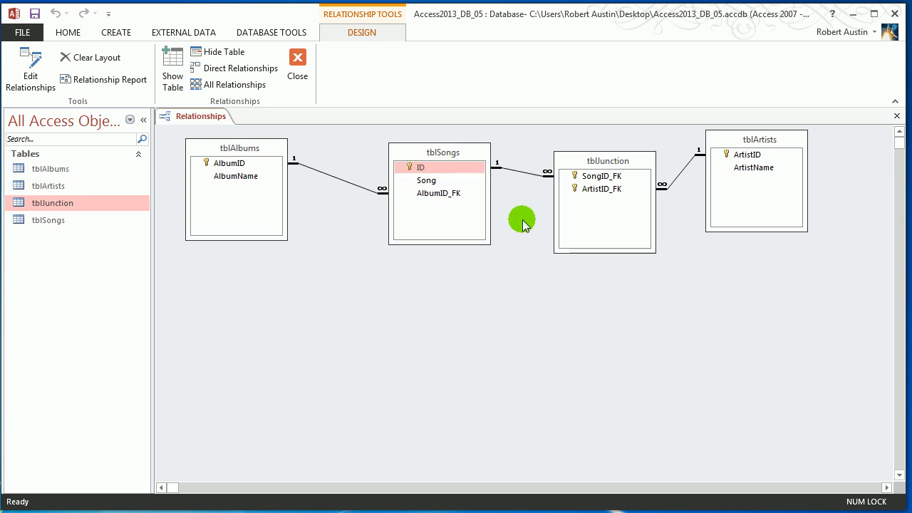
click(297, 81)
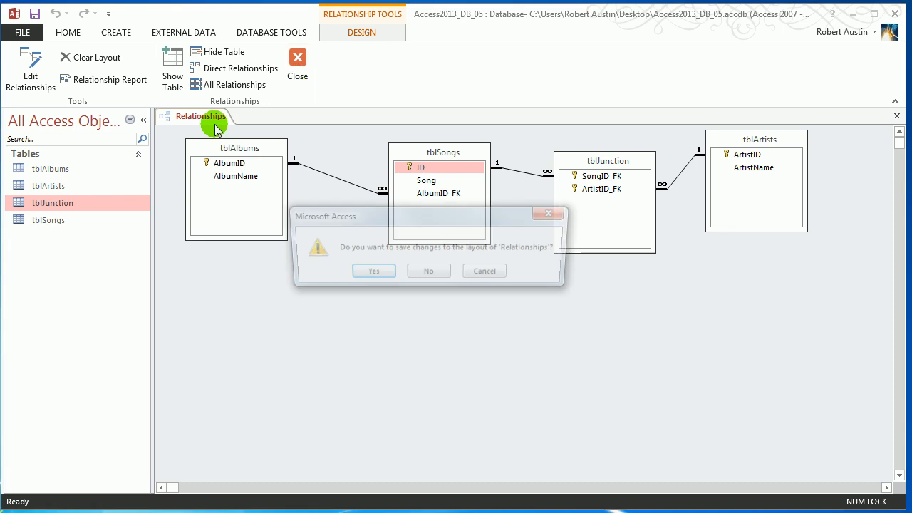
click(374, 271)
- Open tblJunction in Design view and remove the composite primary key from SongID_FK and ArtistID_FK
double_click(65, 203)
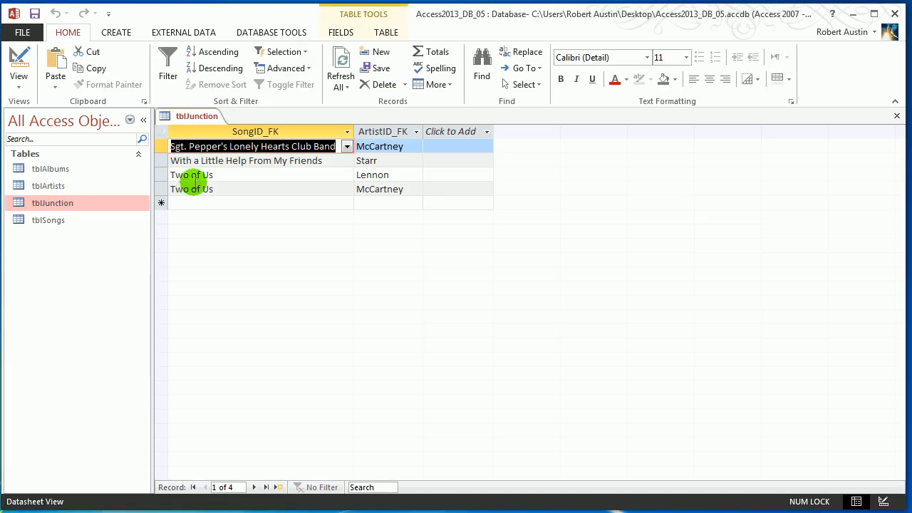
right_click(210, 125)
click(240, 179)
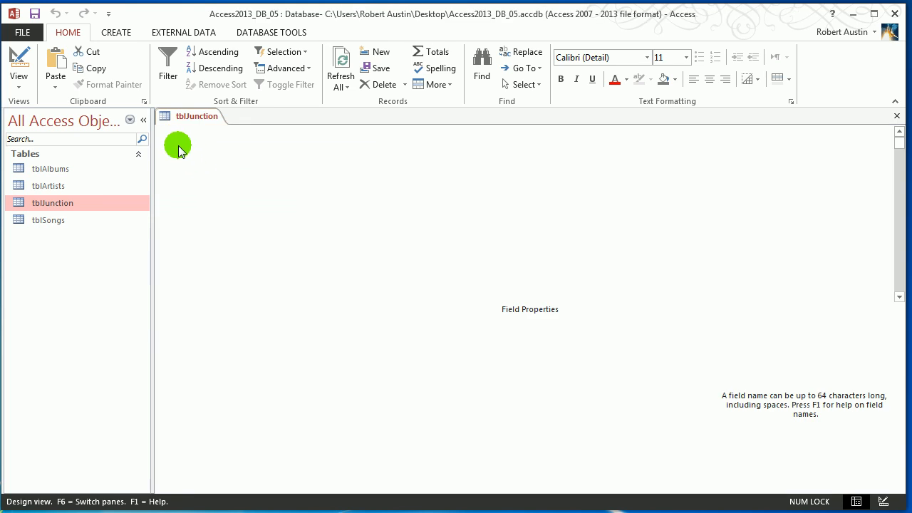
drag(159, 144, 160, 157)
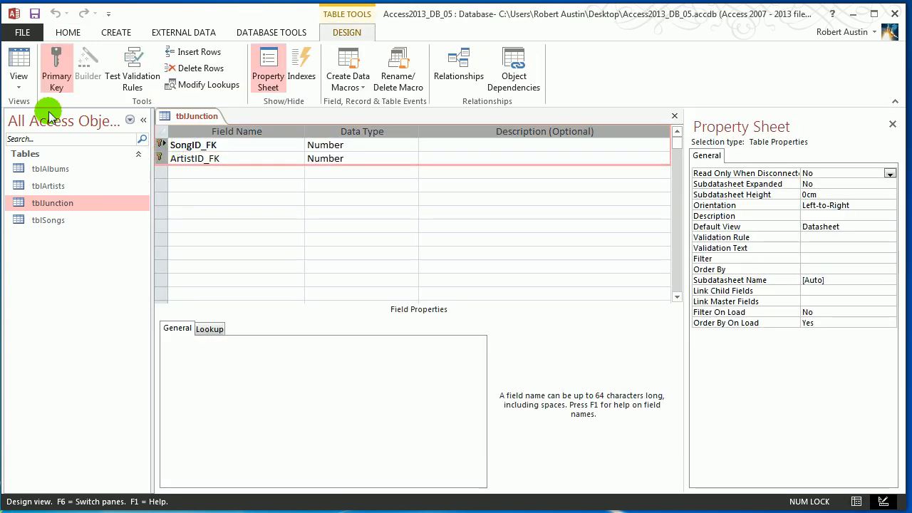
click(47, 68)
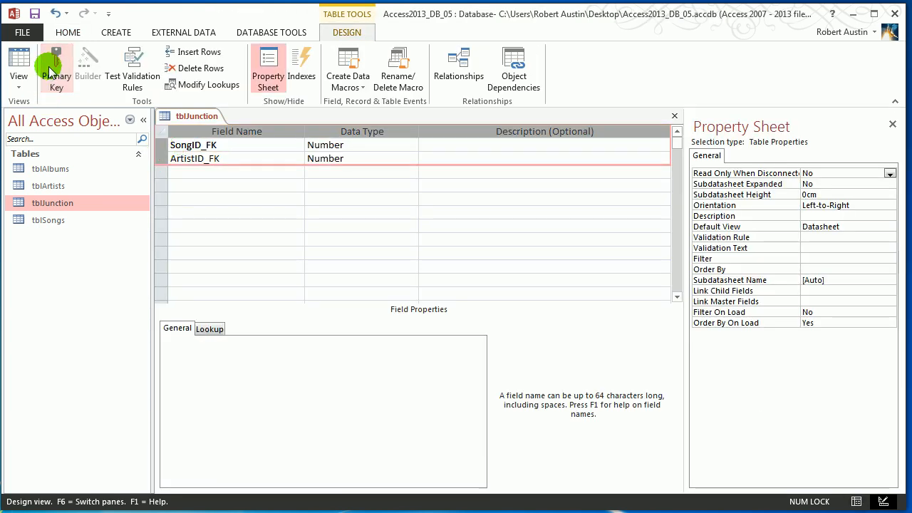
- Insert a field named JunctionID above SongID_FK in tblJunction and set its data type to AutoNumber
click(161, 160)
click(159, 145)
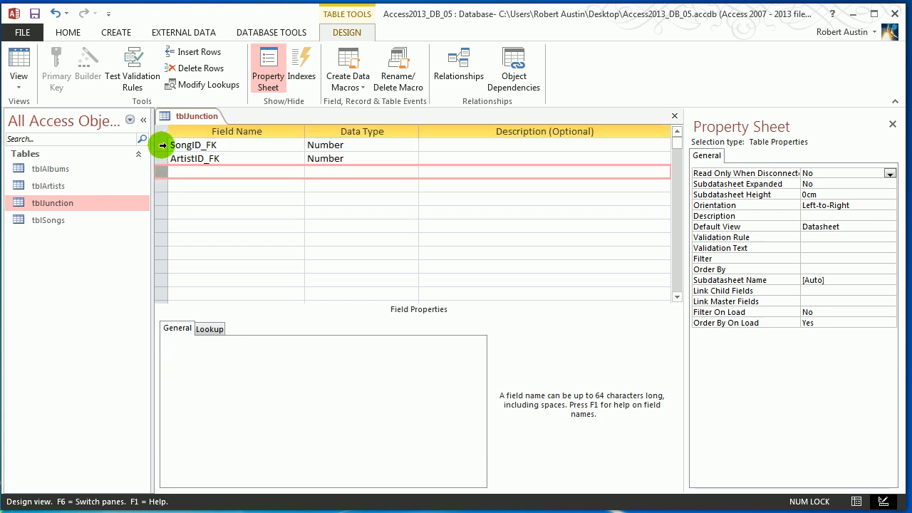
click(210, 52)
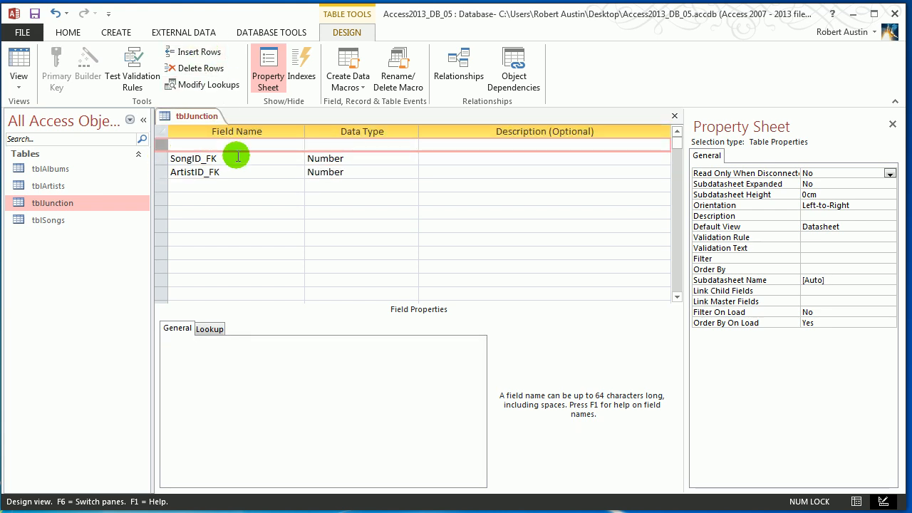
click(238, 147)
text(JunctionID)
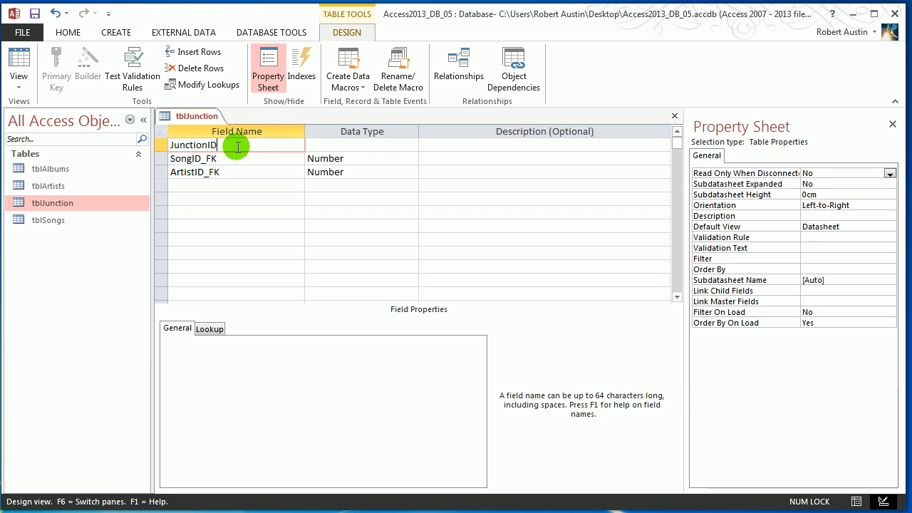
key(Tab)
click(412, 145)
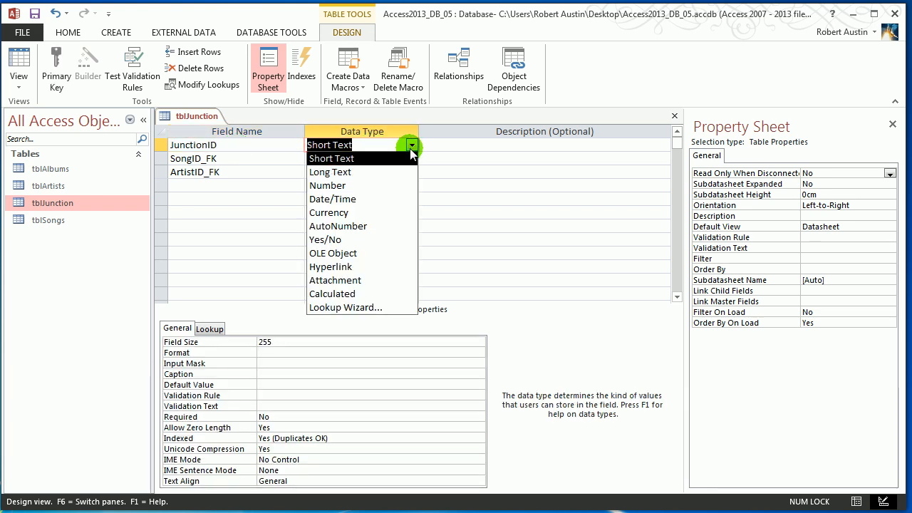
click(374, 226)
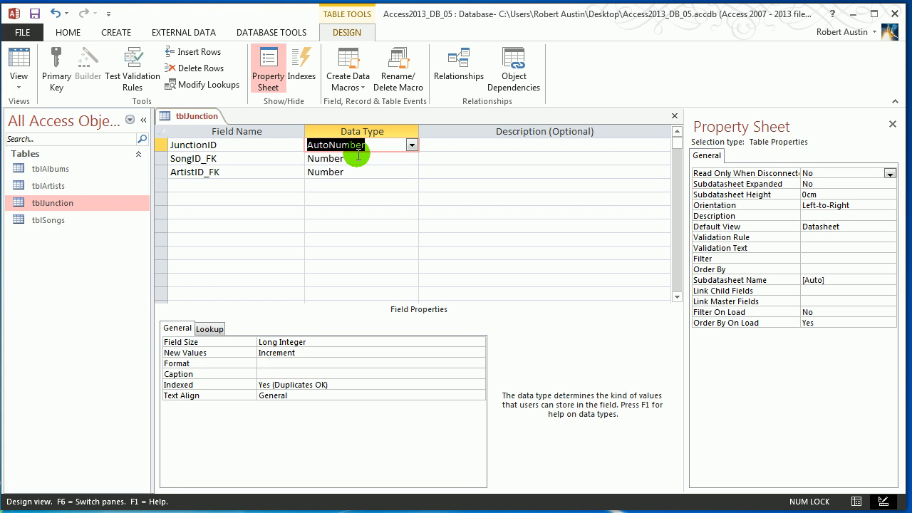
- Save tblJunction's design and set JunctionID as its primary key
right_click(192, 116)
key(Escape)
click(159, 145)
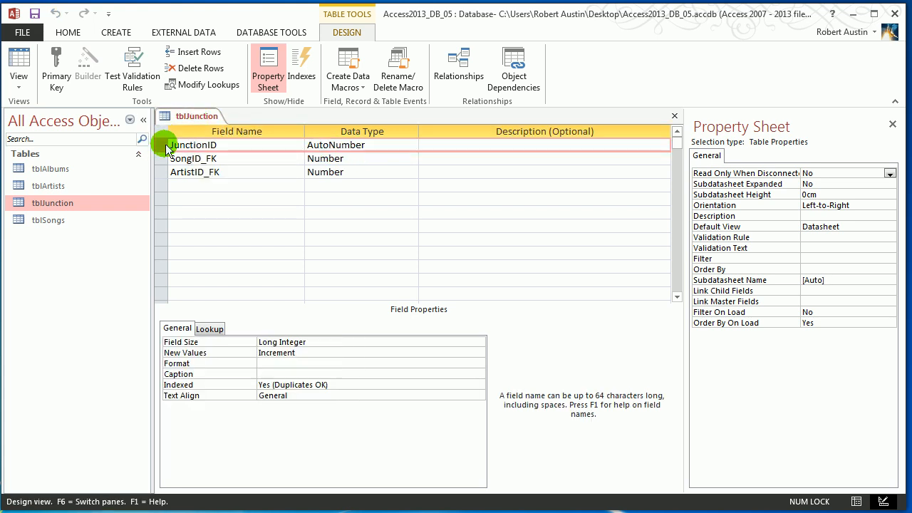
click(57, 71)
- Switch tblJunction to Datasheet view, saving the design changes, and close the table
right_click(188, 116)
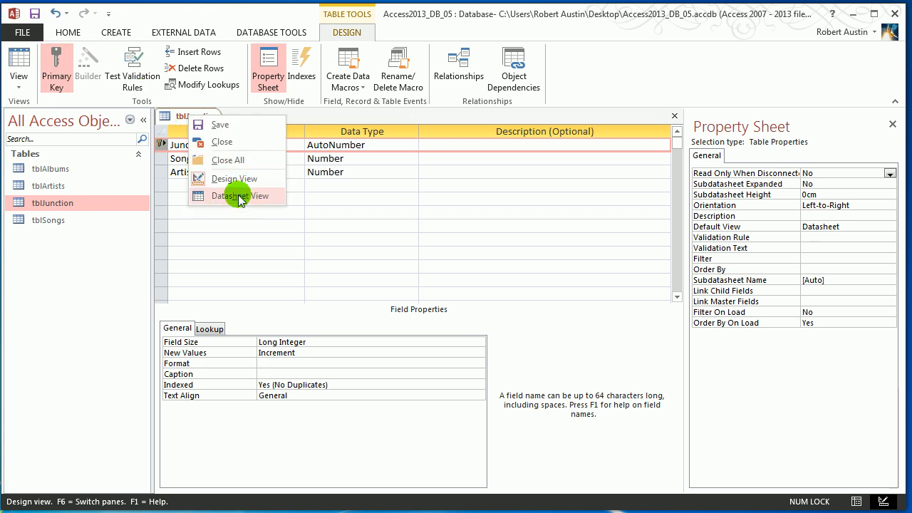
click(239, 195)
click(407, 279)
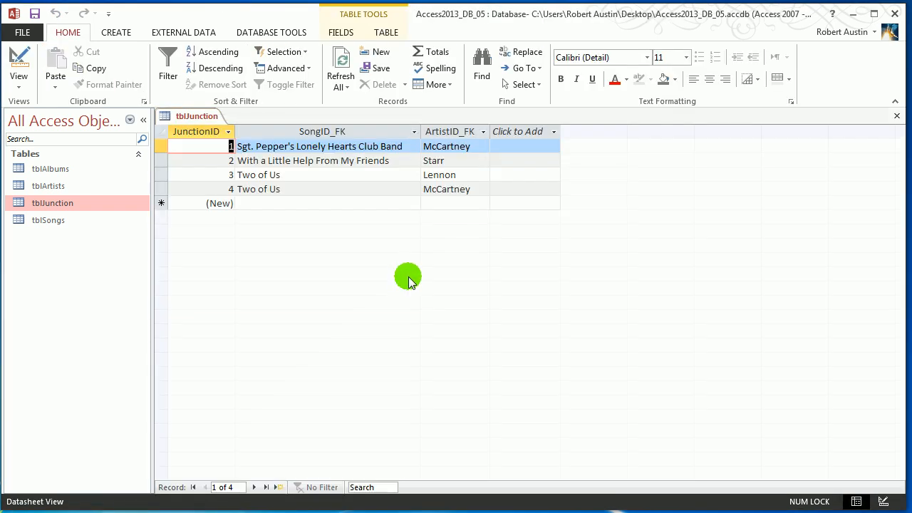
right_click(198, 120)
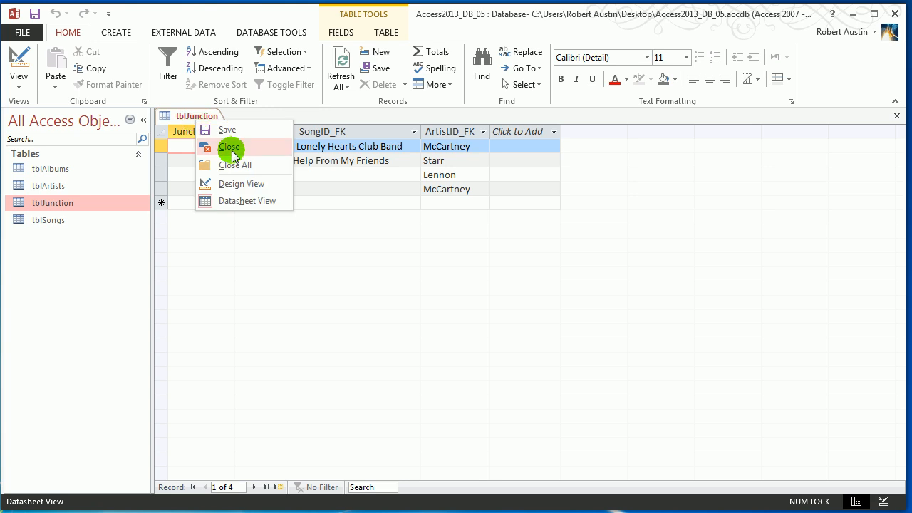
click(230, 147)
- Open the Relationships diagram, move tblAlbums below tblSongs, and close the diagram, saving its layout
click(282, 33)
click(168, 63)
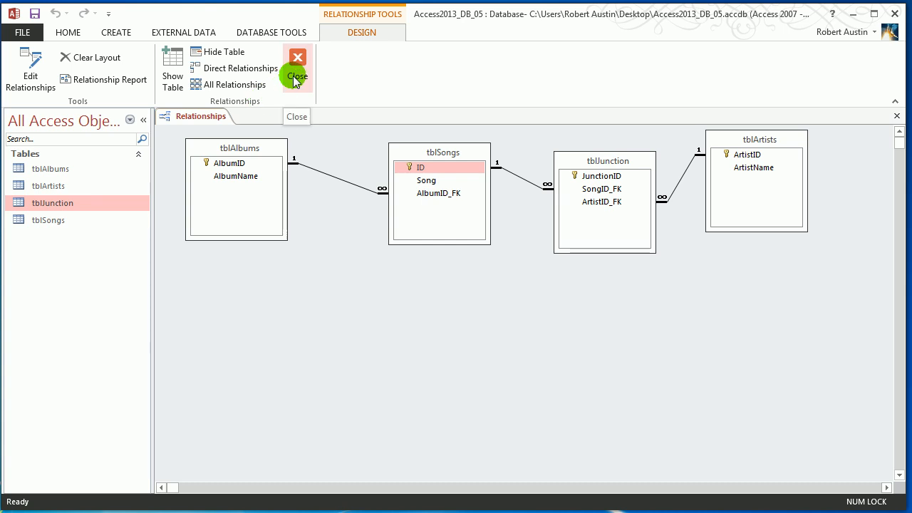
drag(240, 146, 399, 275)
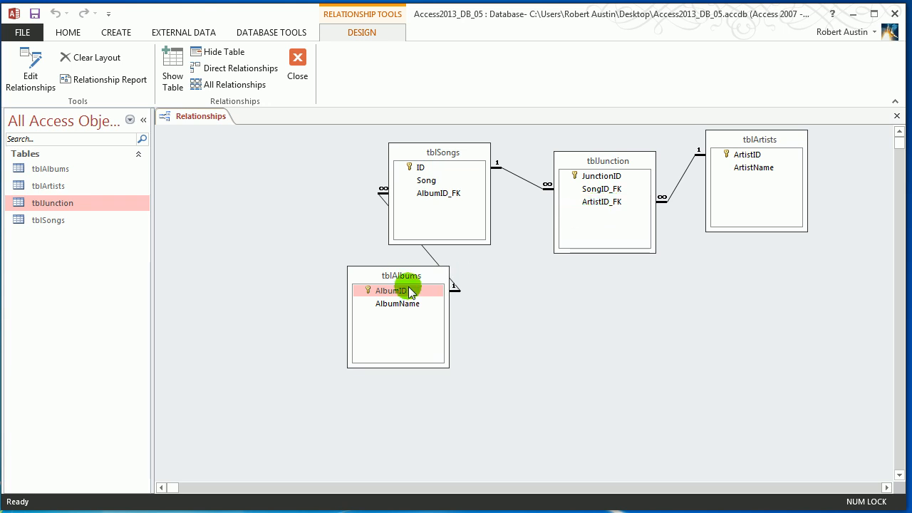
click(309, 63)
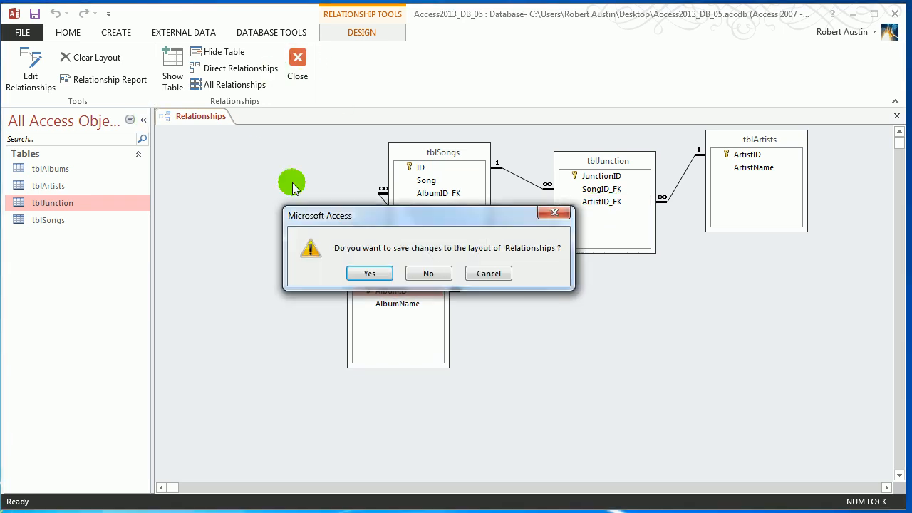
click(370, 271)
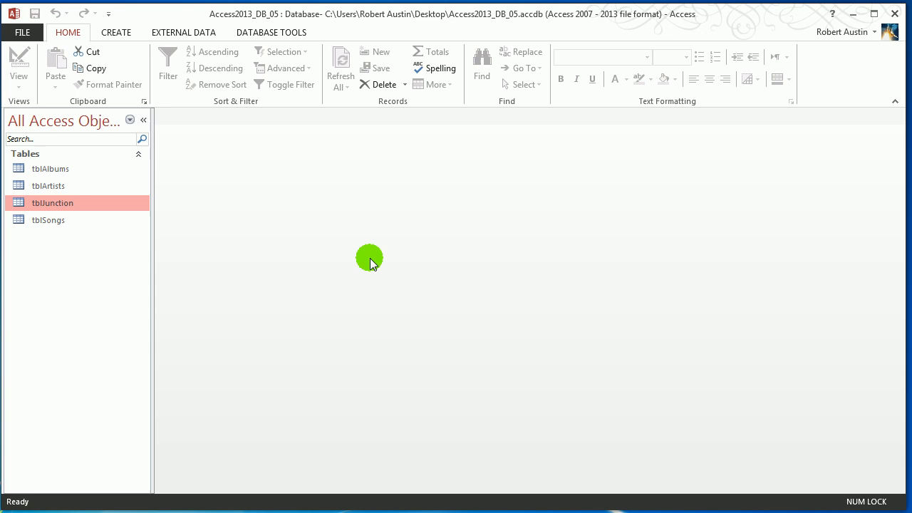
- Open tblJunction in Design view and add a field named AlbumID_FK below ArtistID_FK with the Number data type
right_click(91, 211)
click(114, 234)
click(207, 185)
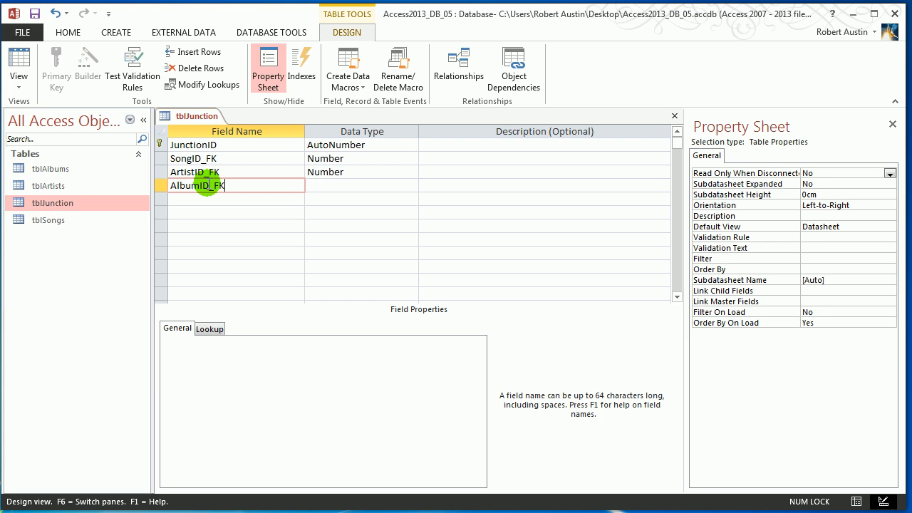
key(Tab)
click(411, 185)
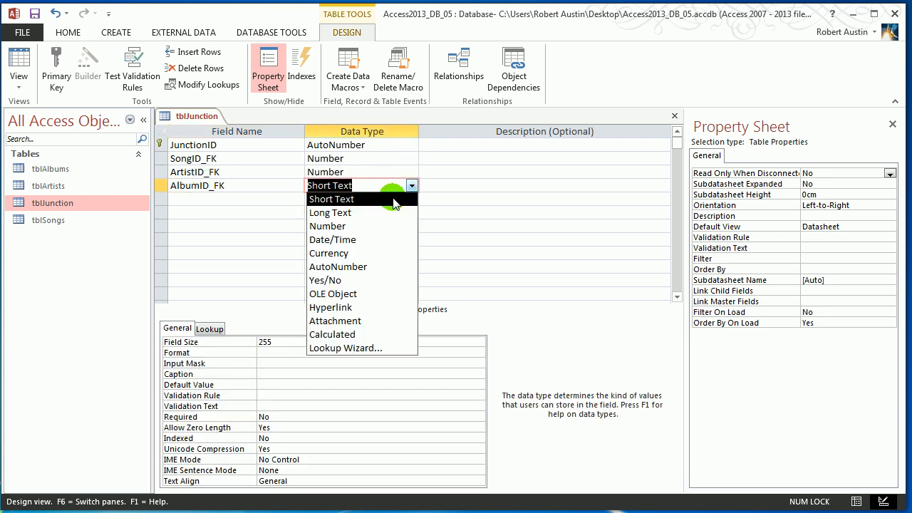
click(331, 226)
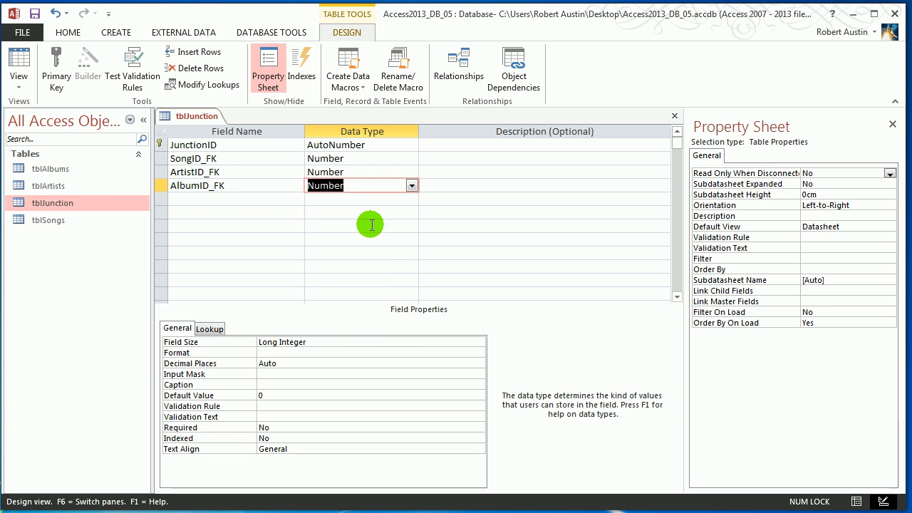
- Make AlbumID_FK a Combo Box lookup field with tblAlbums as its row source
click(217, 329)
click(478, 343)
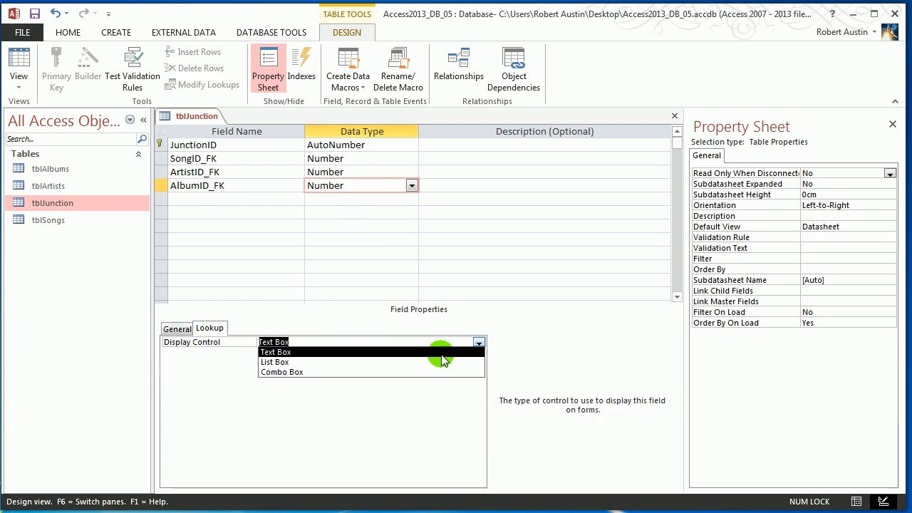
click(431, 371)
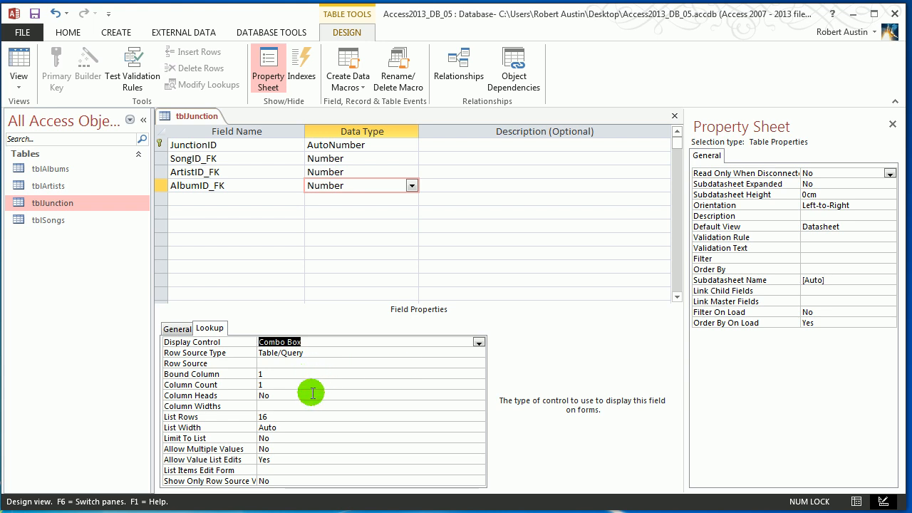
click(353, 363)
click(463, 364)
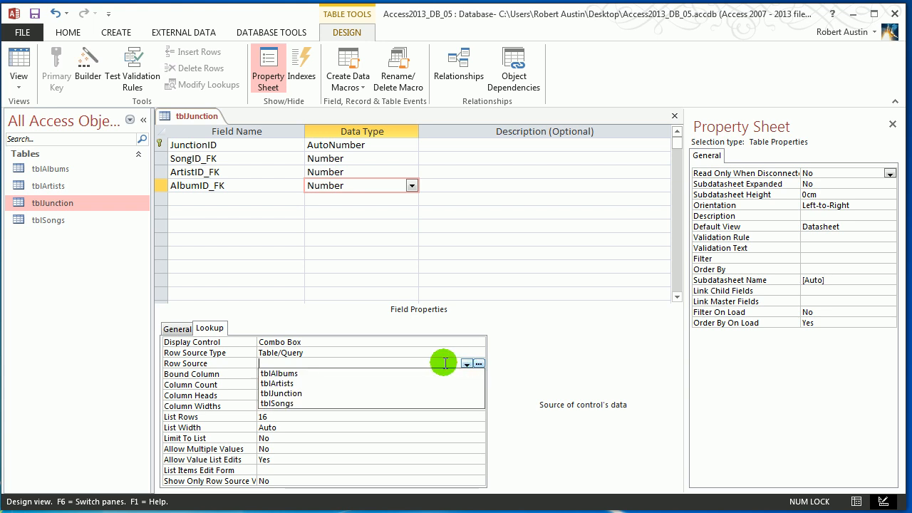
click(399, 373)
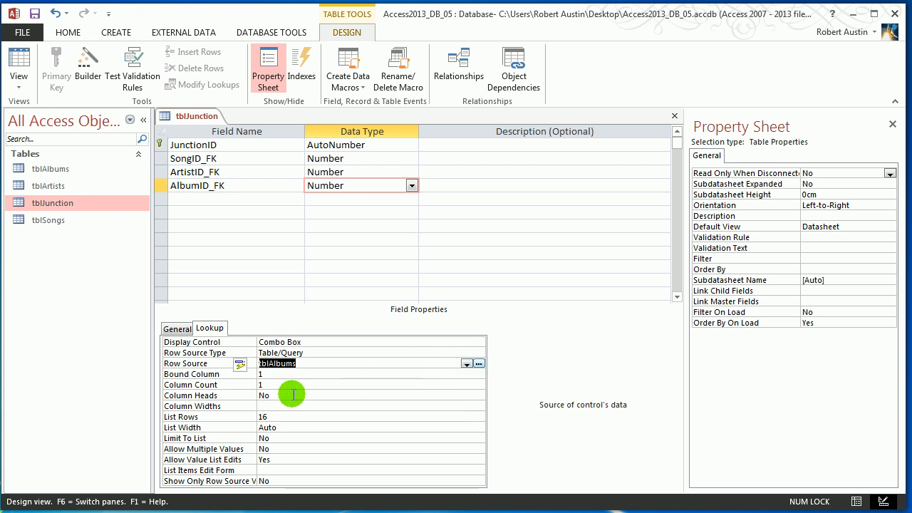
- Set the AlbumID_FK lookup's column count to 2 and its column widths to 0cm;4cm
click(237, 382)
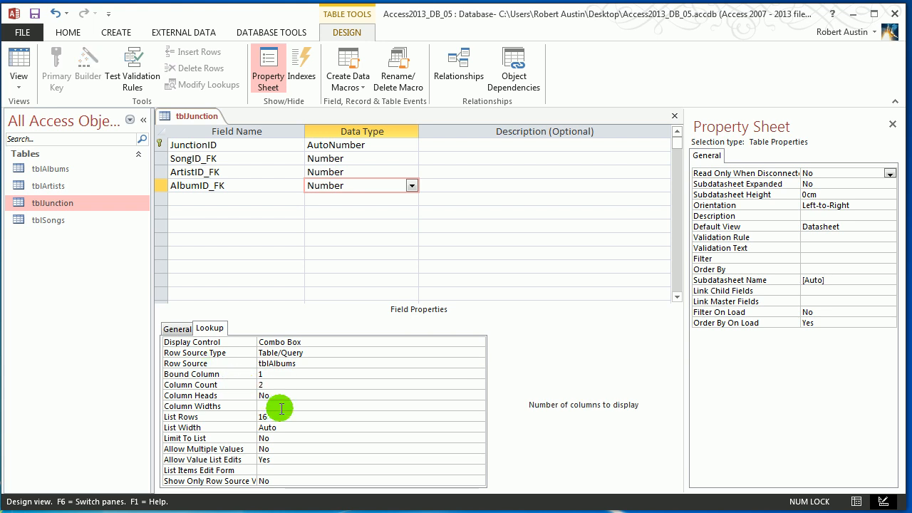
click(280, 407)
text(0,4)
key(Return)
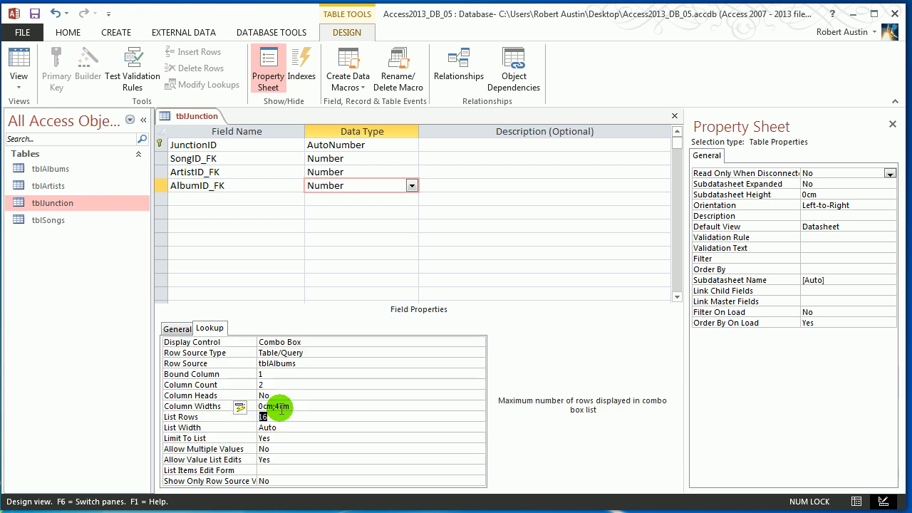
- Save tblJunction's design and switch the table to Datasheet view
right_click(188, 116)
click(205, 122)
right_click(201, 121)
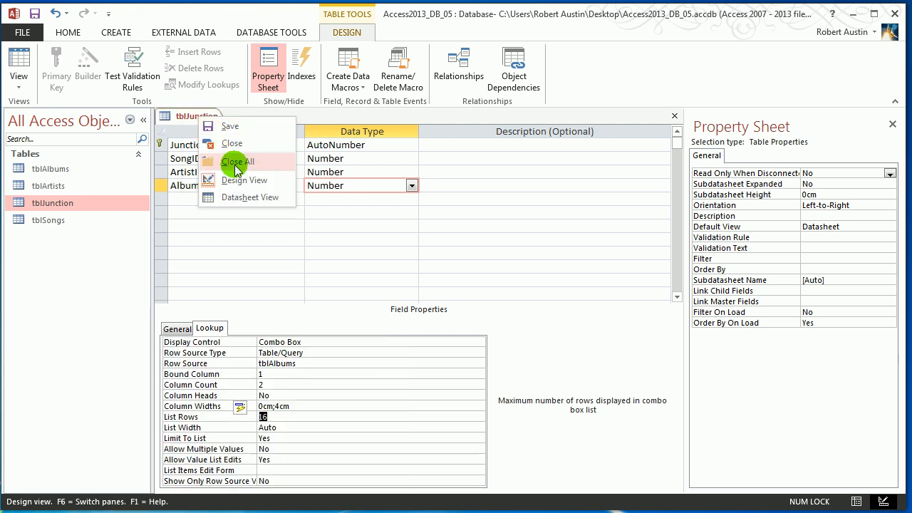
click(244, 196)
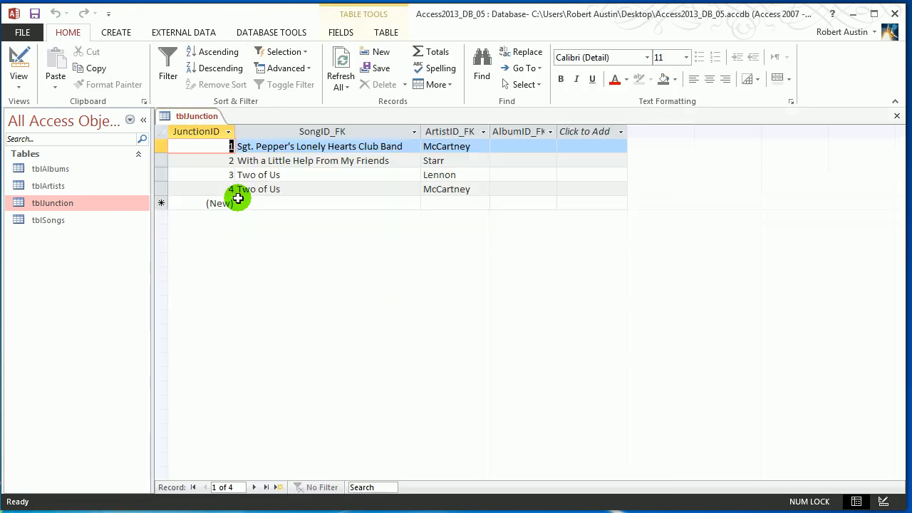
- Set AlbumID_FK to St Pepper's for JunctionID 1 and 2 and Let It Be for 3 and 4, and save and close tblJunction
click(550, 148)
click(545, 160)
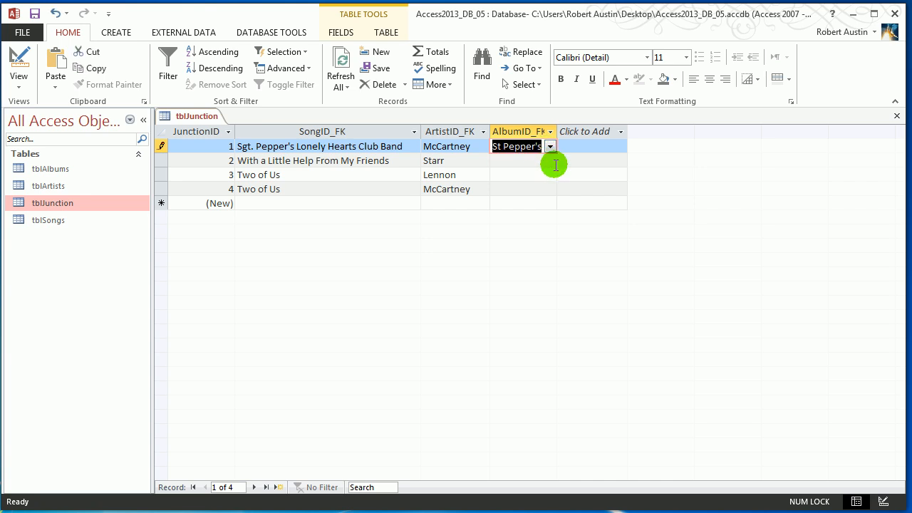
click(551, 162)
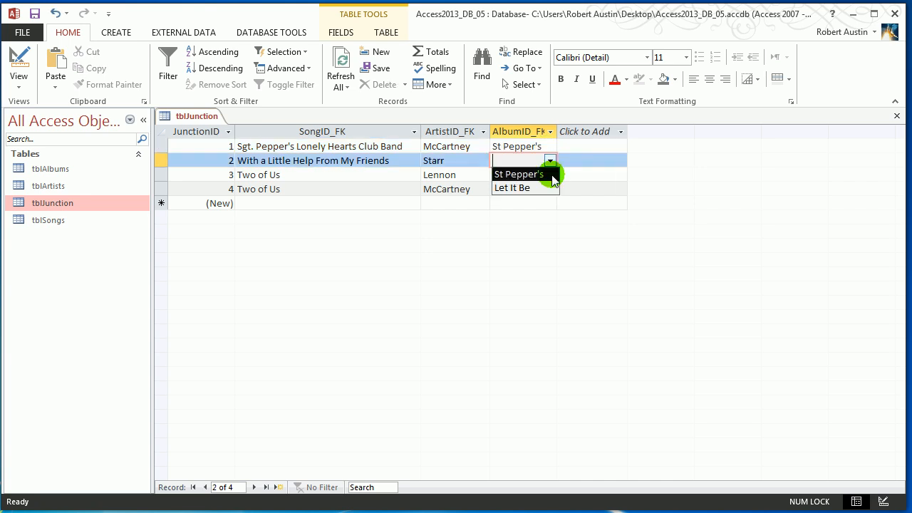
click(552, 175)
click(549, 176)
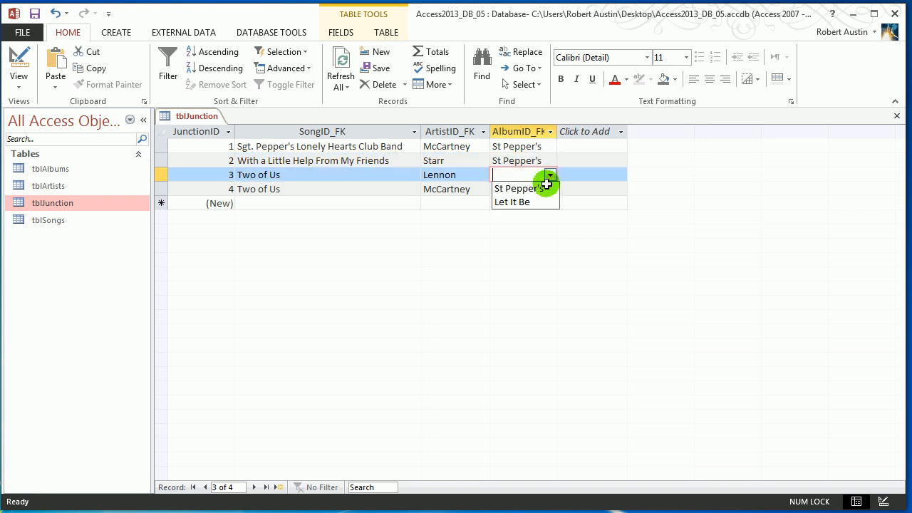
click(547, 200)
click(550, 189)
click(534, 213)
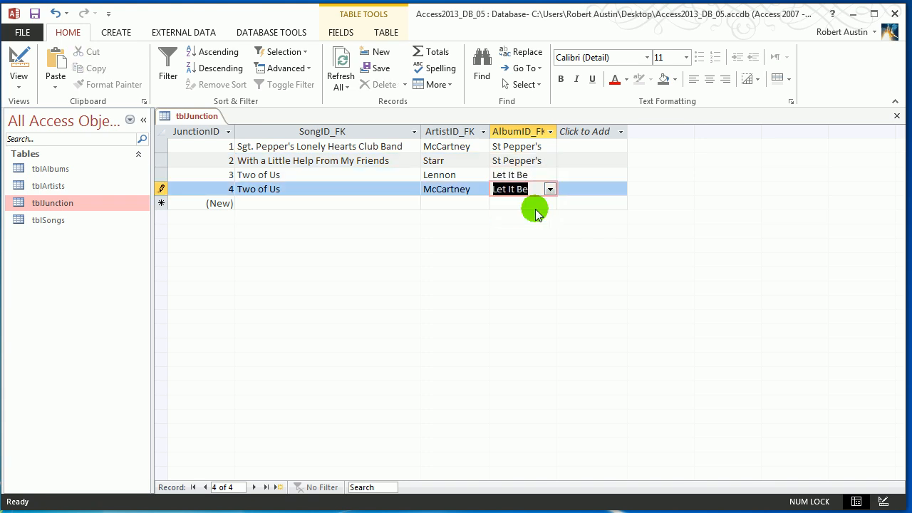
right_click(215, 117)
click(218, 127)
right_click(207, 116)
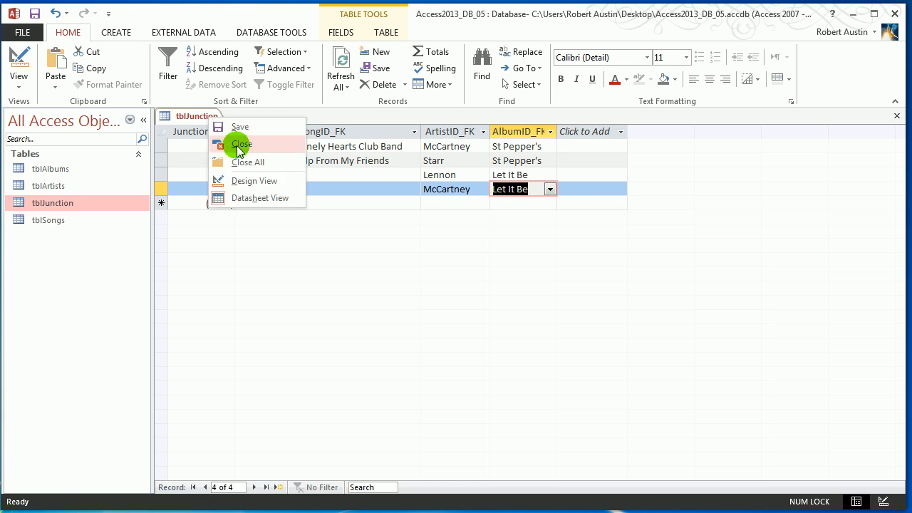
click(236, 143)
- In the Relationships diagram, relate AlbumID in tblAlbums to AlbumID_FK in tblJunction with referential integrity enforced
click(270, 32)
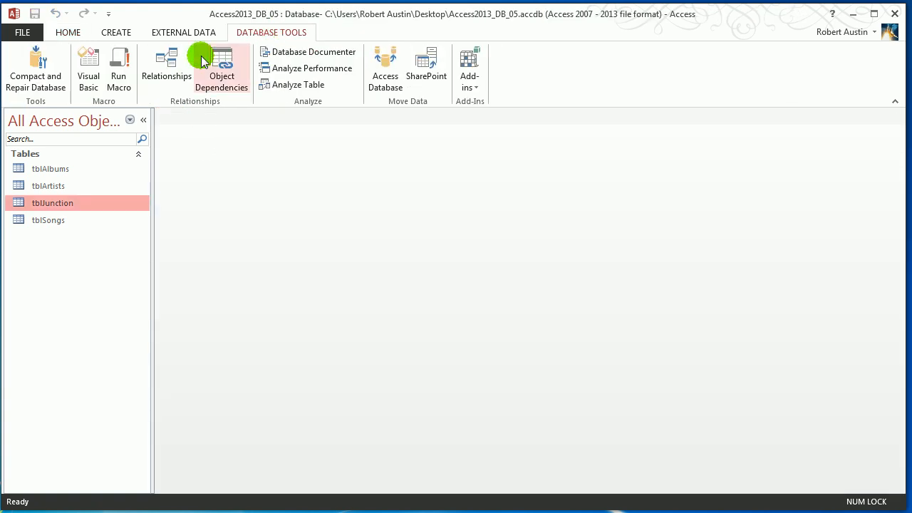
click(168, 60)
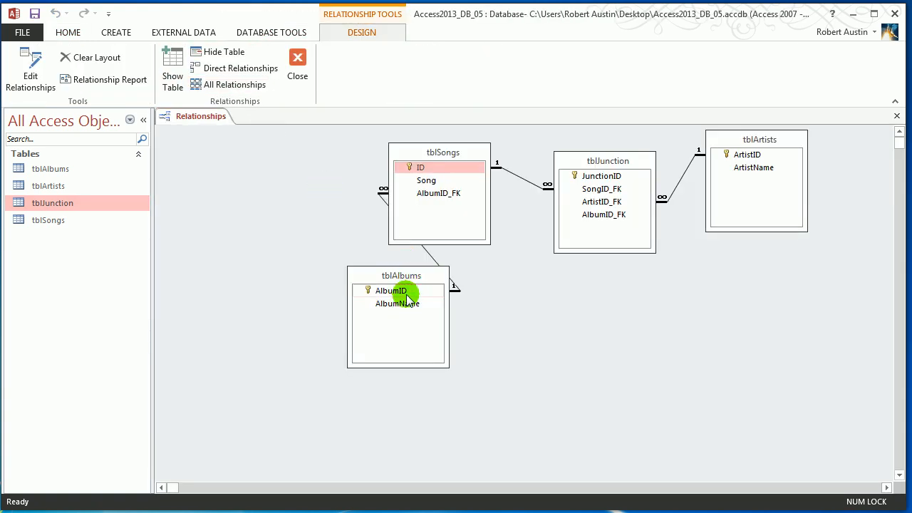
drag(386, 290, 590, 215)
click(347, 223)
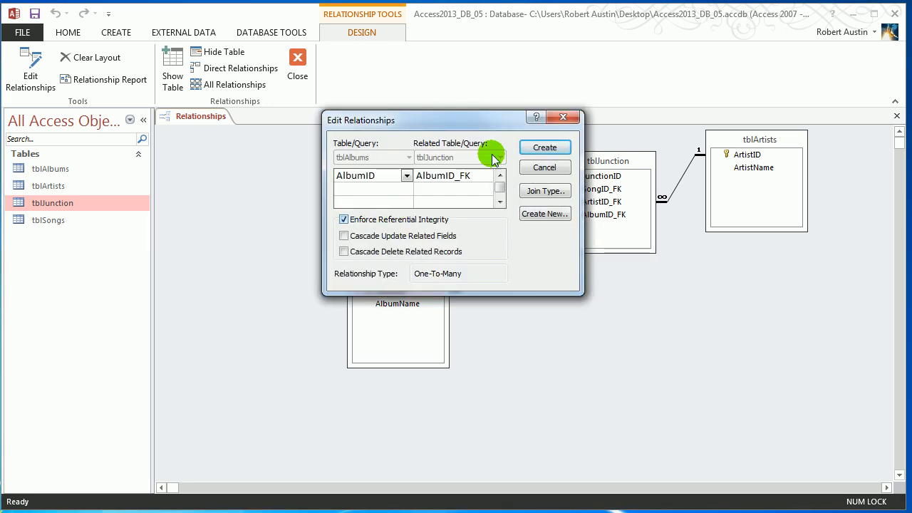
click(544, 147)
- Move tblSongs above tblAlbums and tblJunction slightly closer to them, and close the Relationships diagram, saving its layout
click(413, 169)
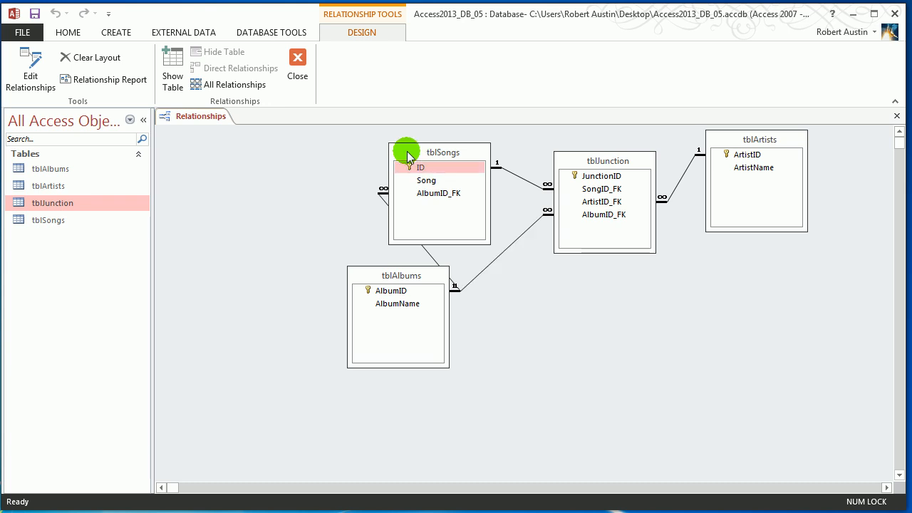
drag(427, 153, 373, 149)
drag(602, 157, 556, 170)
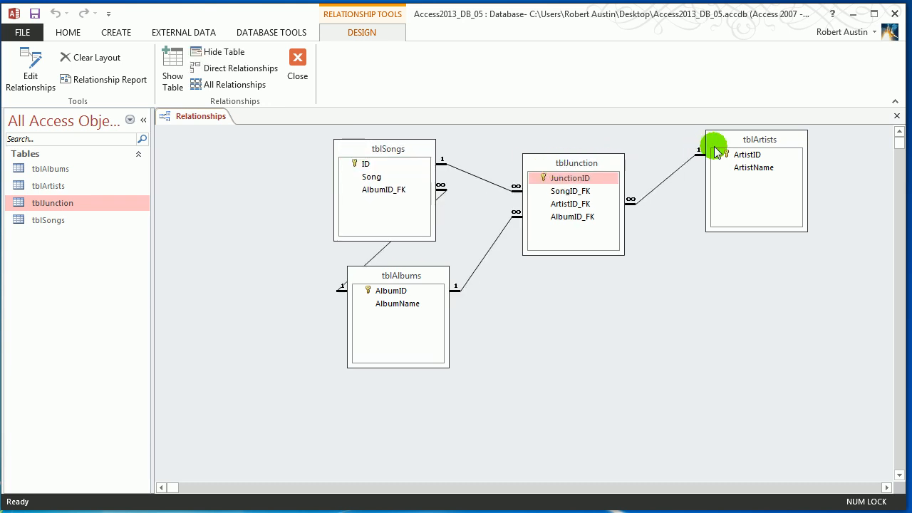
click(294, 76)
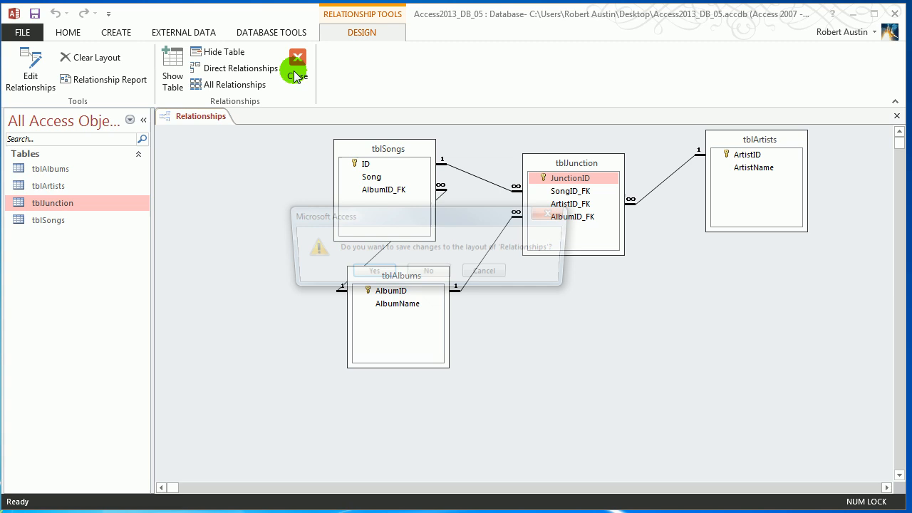
click(370, 274)
- Add a record named The Blue Album to tblAlbums, and close the table
double_click(53, 169)
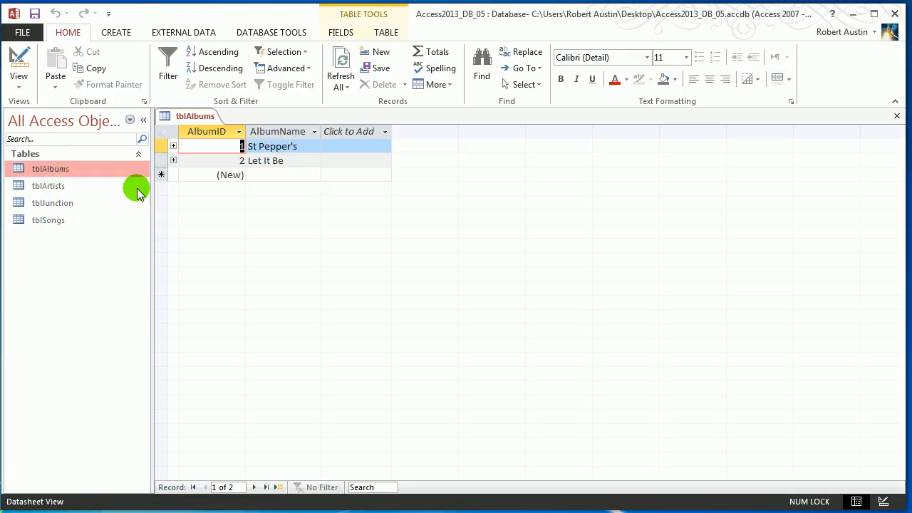
click(297, 180)
text(The Blue Album)
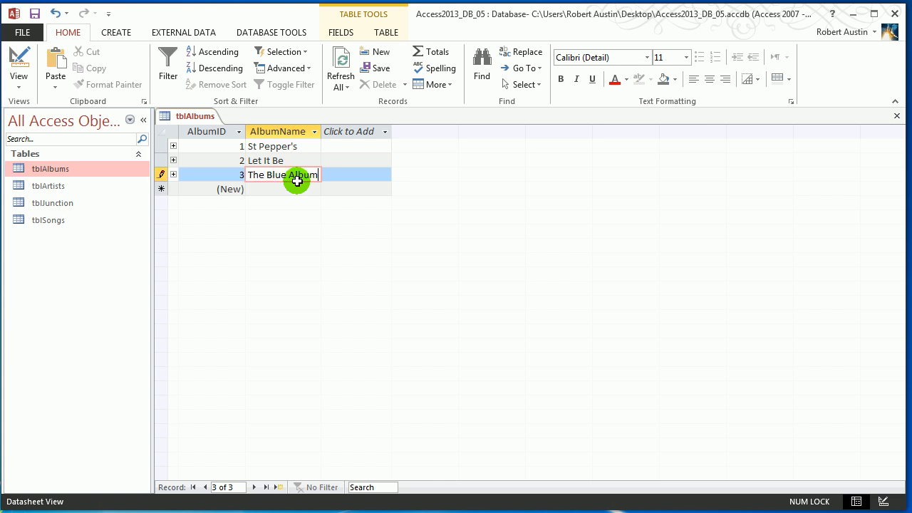
key(Return)
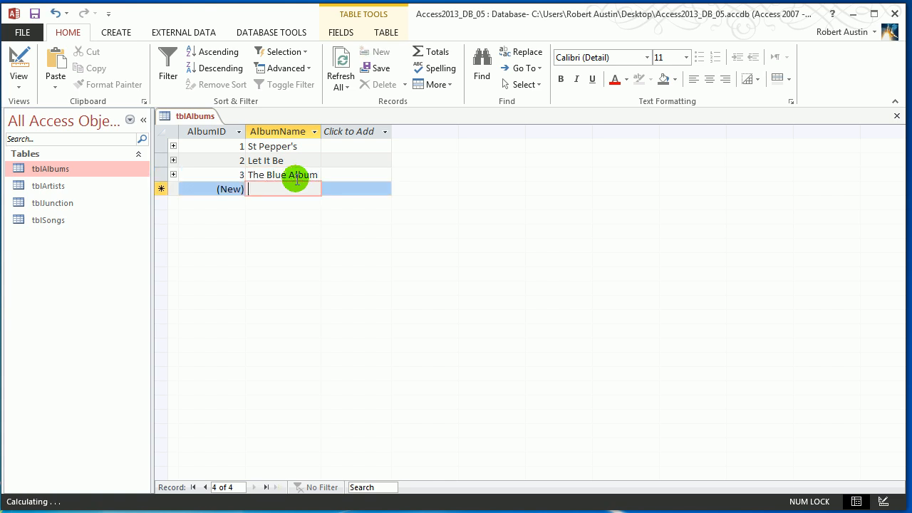
right_click(188, 114)
click(221, 134)
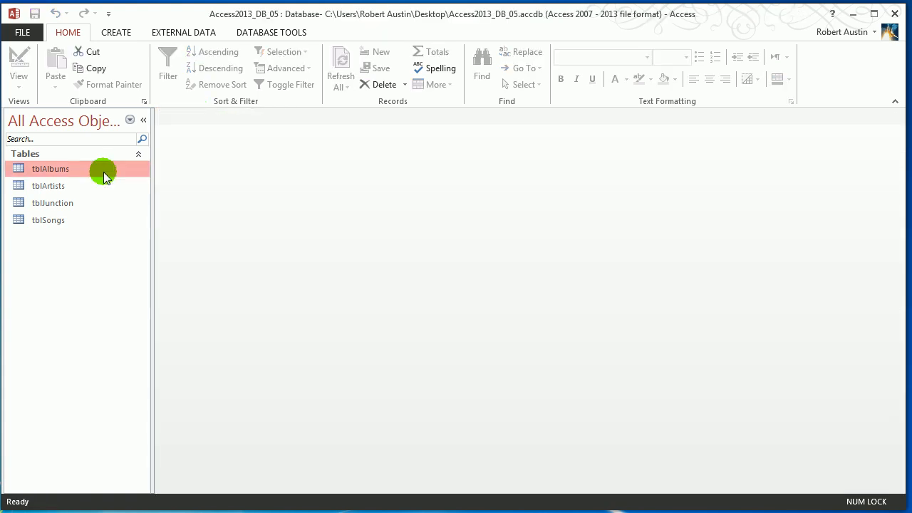
- In tblJunction, add a record linking Sgt. Pepper's Lonely Hearts Club Band and McCartney to The Blue Album, and fit the AlbumID_FK column's width
double_click(67, 202)
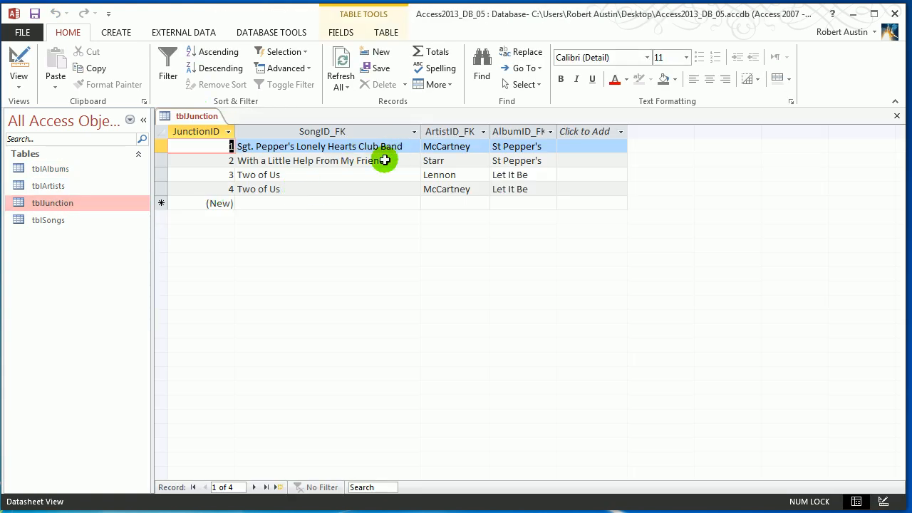
click(409, 202)
click(413, 203)
click(403, 216)
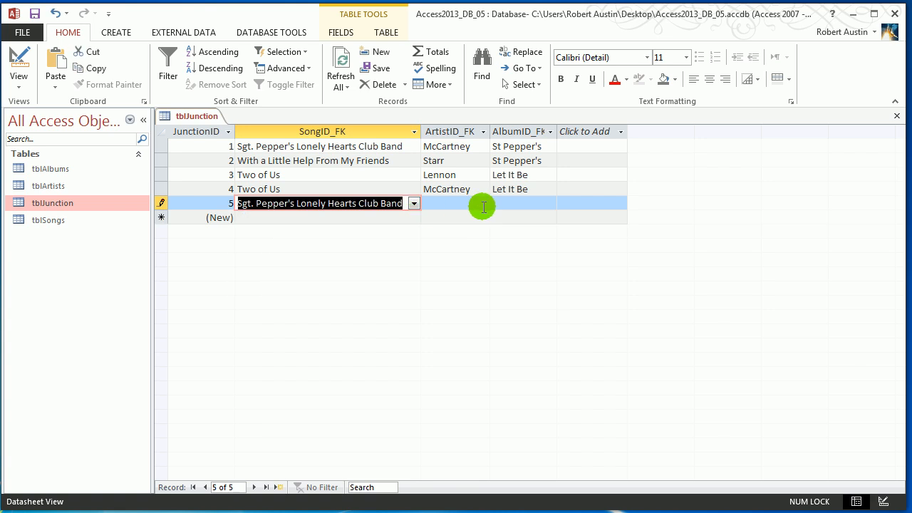
click(482, 203)
click(470, 230)
click(550, 205)
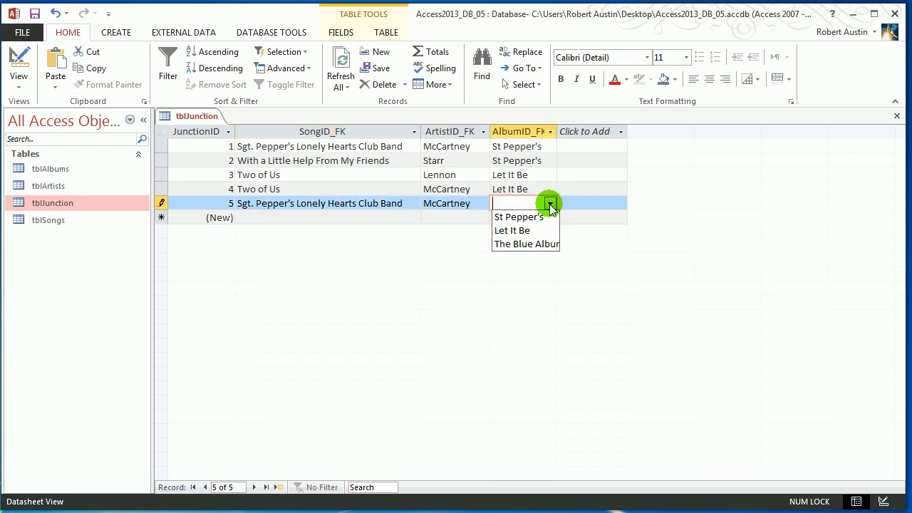
click(525, 243)
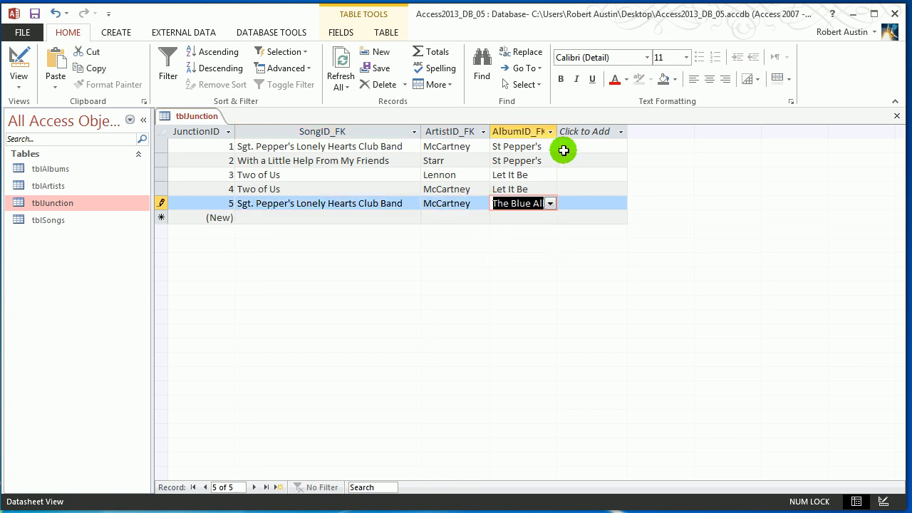
double_click(556, 136)
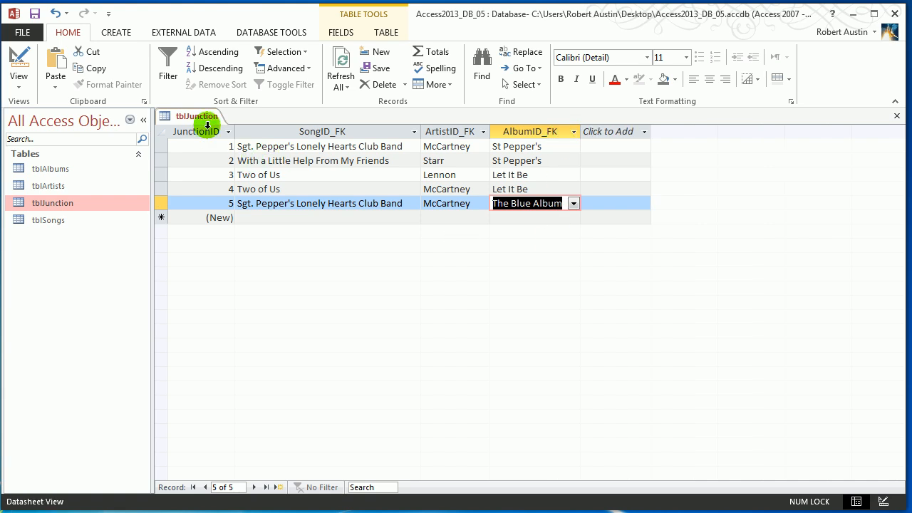
click(331, 133)
click(525, 131)
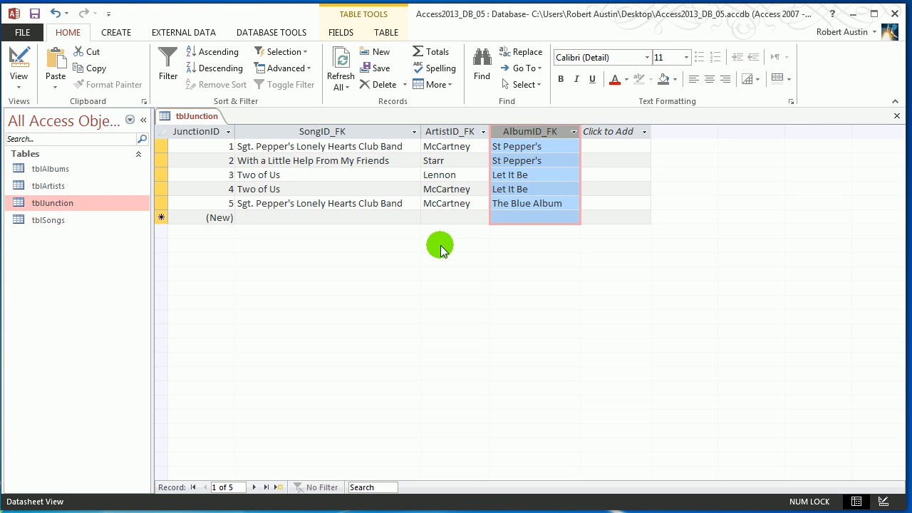
- Try adding a duplicate tblJunction record with Sgt. Pepper's Lonely Hearts Club Band, McCartney and The Blue Album
click(414, 218)
click(403, 232)
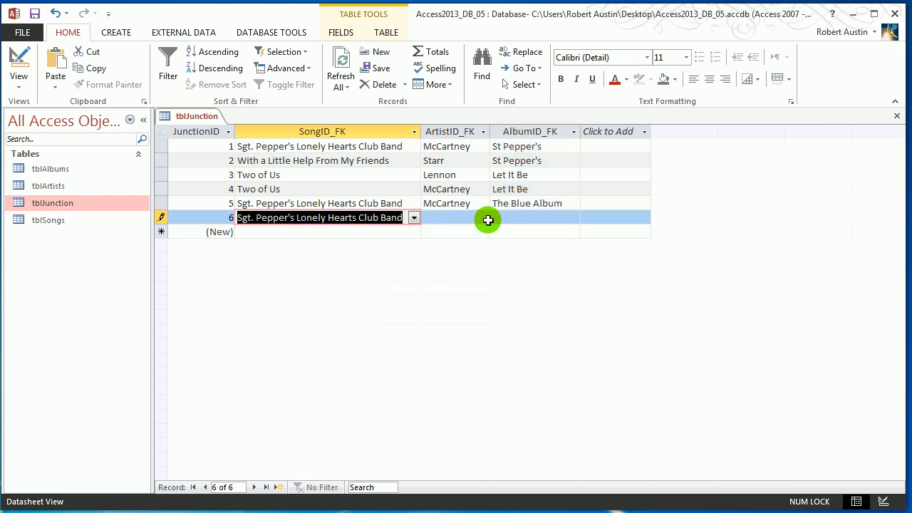
click(488, 220)
click(403, 265)
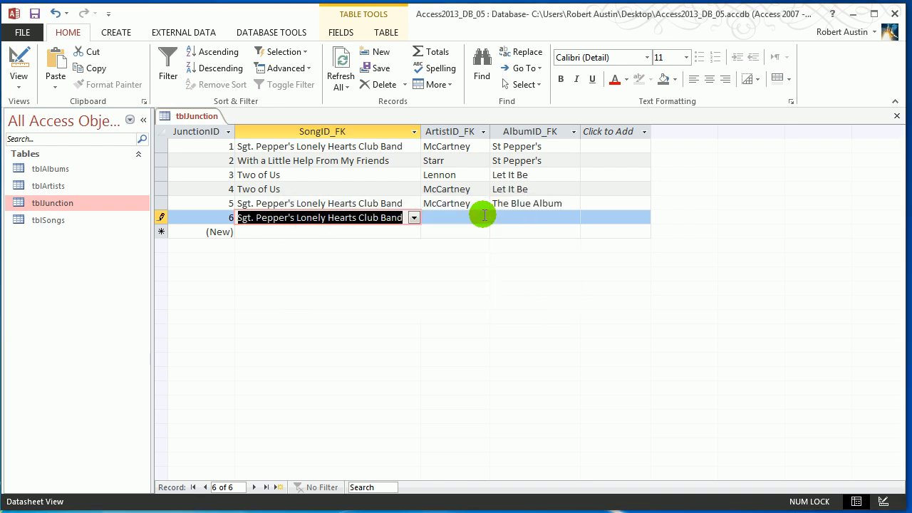
click(483, 217)
click(468, 244)
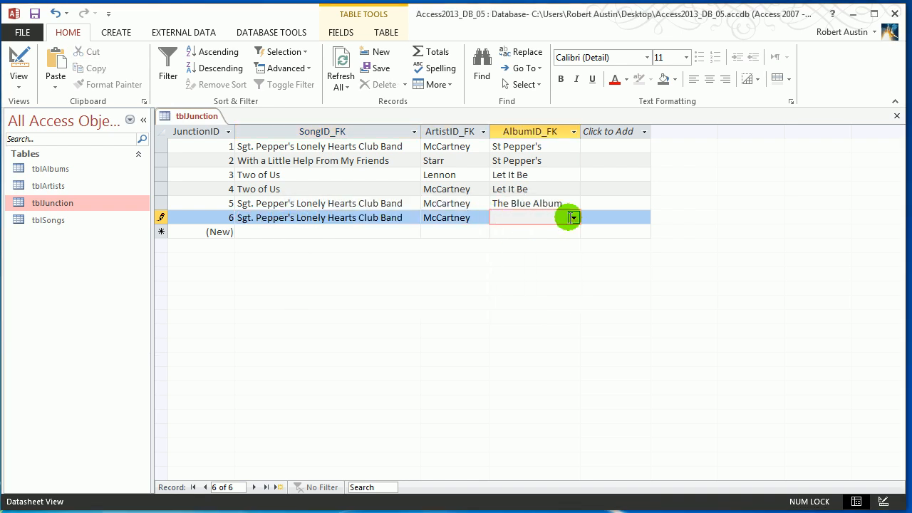
click(572, 218)
click(549, 258)
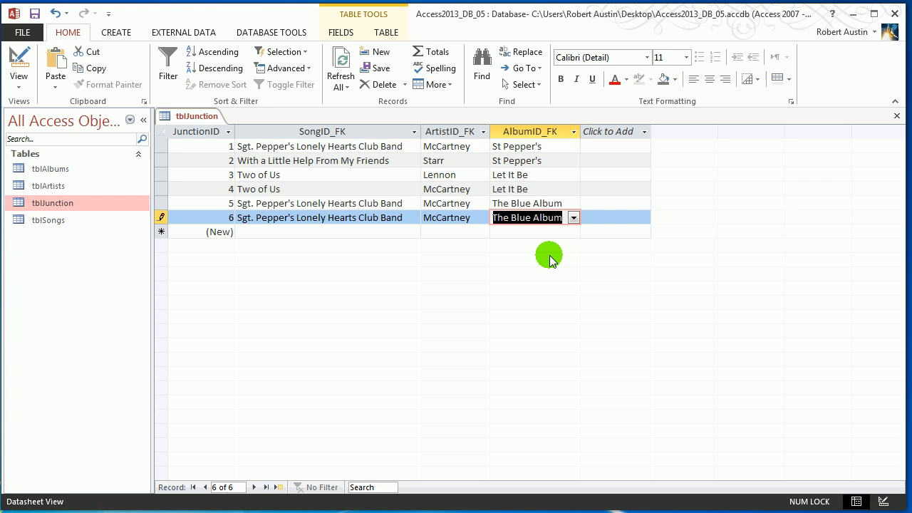
click(549, 204)
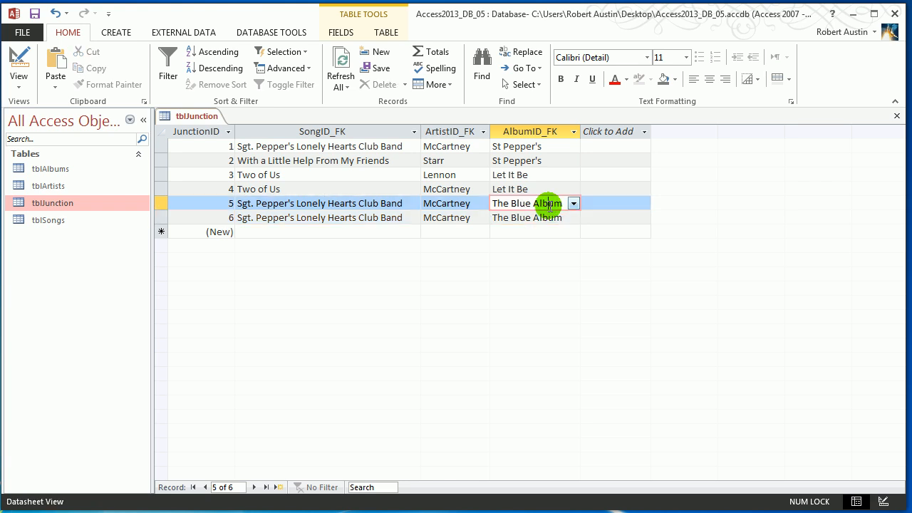
- Delete the duplicate record with JunctionID 6 from tblJunction
click(166, 215)
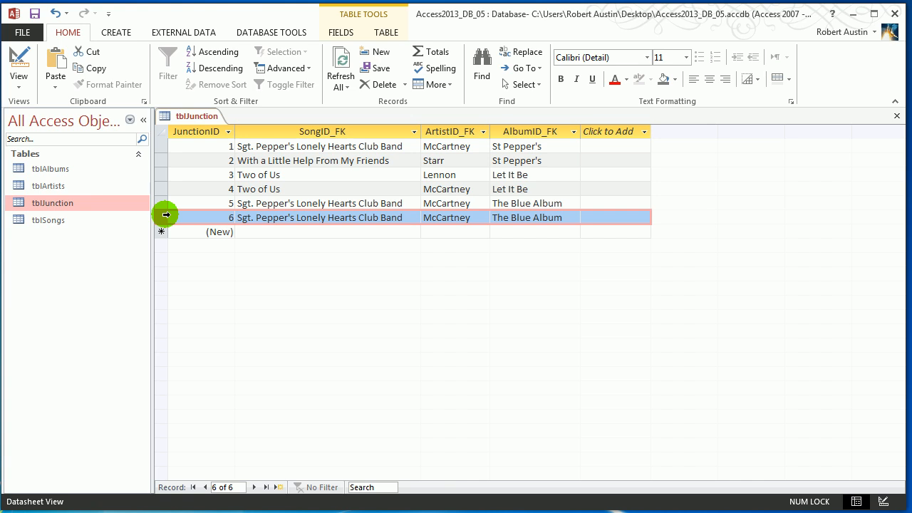
key(Delete)
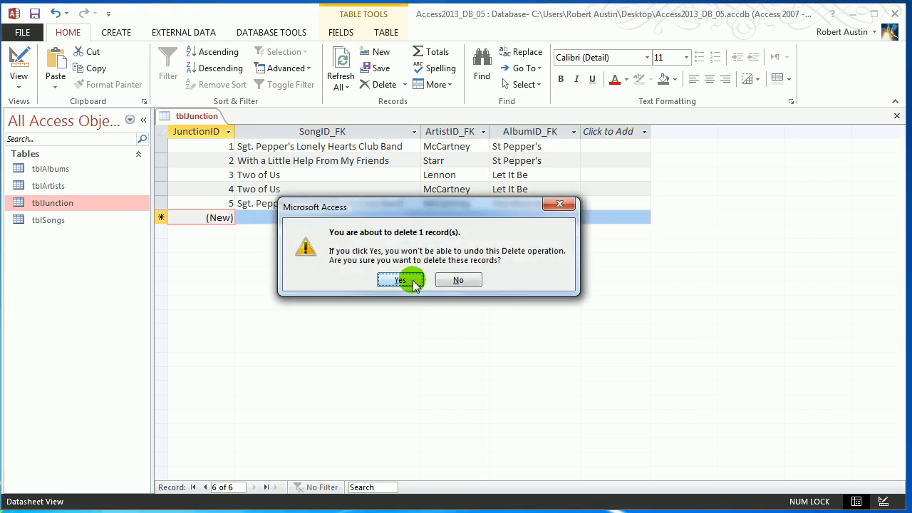
click(413, 281)
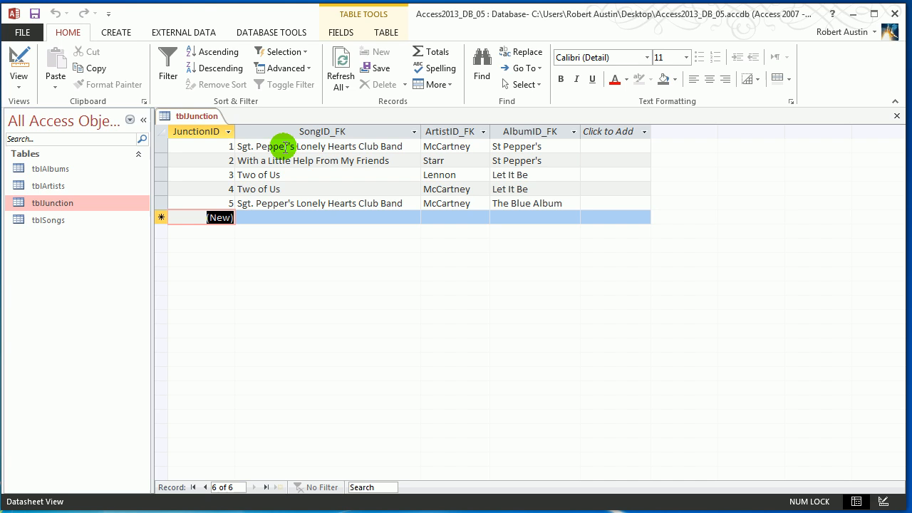
- Examine the SongID_FK, ArtistID_FK and AlbumID_FK columns of tblJunction as the combination that must not repeat
click(321, 133)
click(464, 134)
click(534, 134)
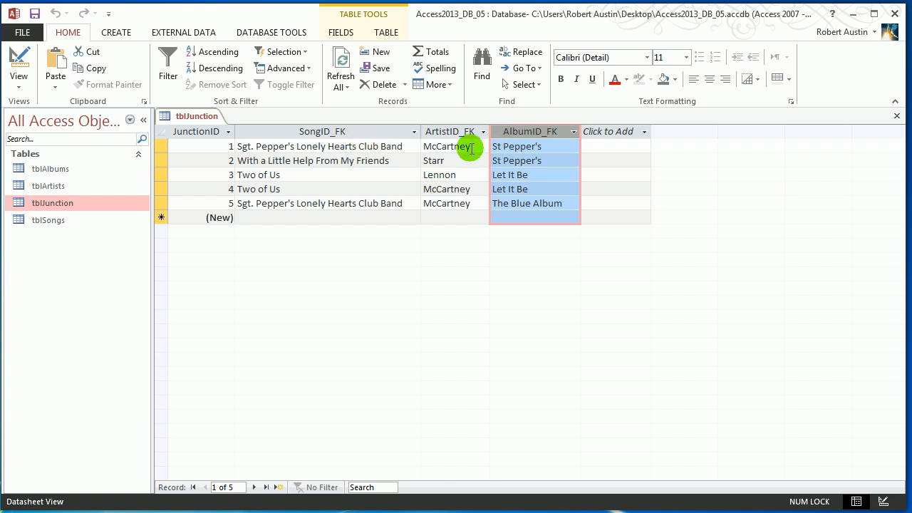
click(322, 132)
click(444, 133)
click(509, 134)
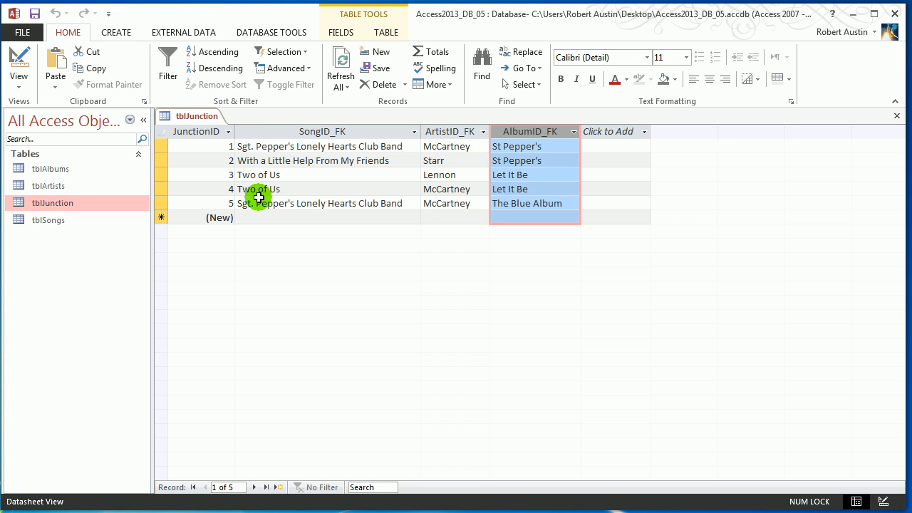
click(338, 131)
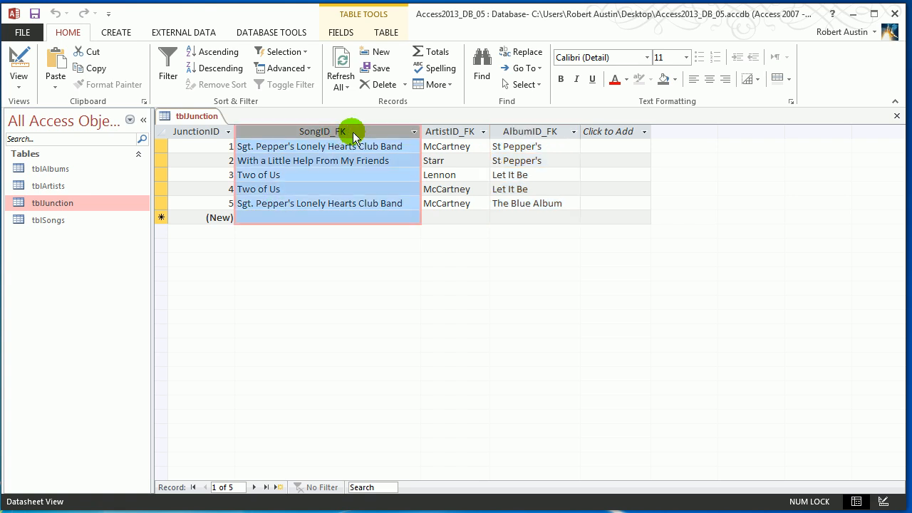
click(445, 131)
click(525, 133)
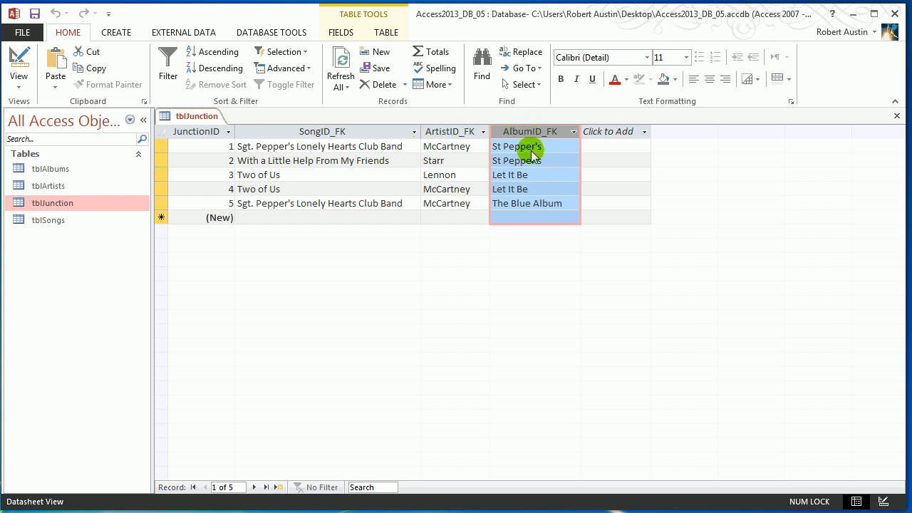
- In the design of tblJunction, add an index named MainIndex and set its Unique property to Yes
right_click(194, 121)
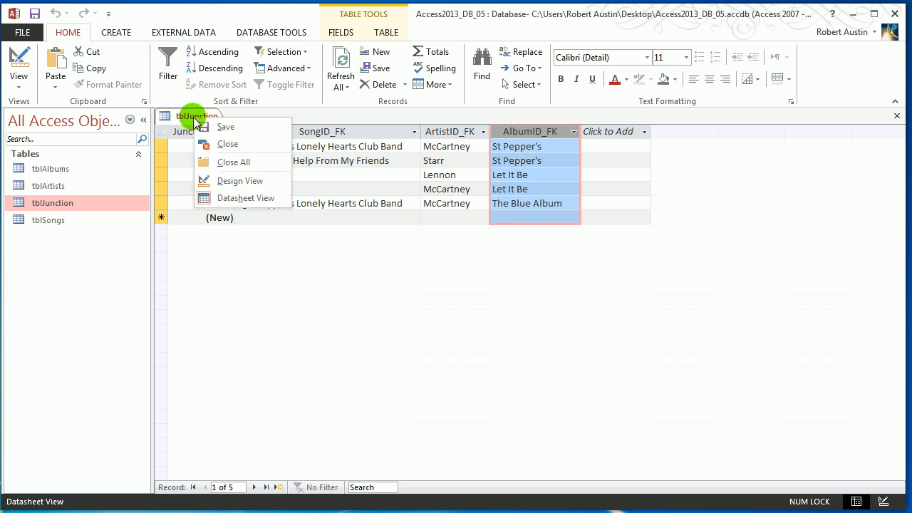
click(246, 179)
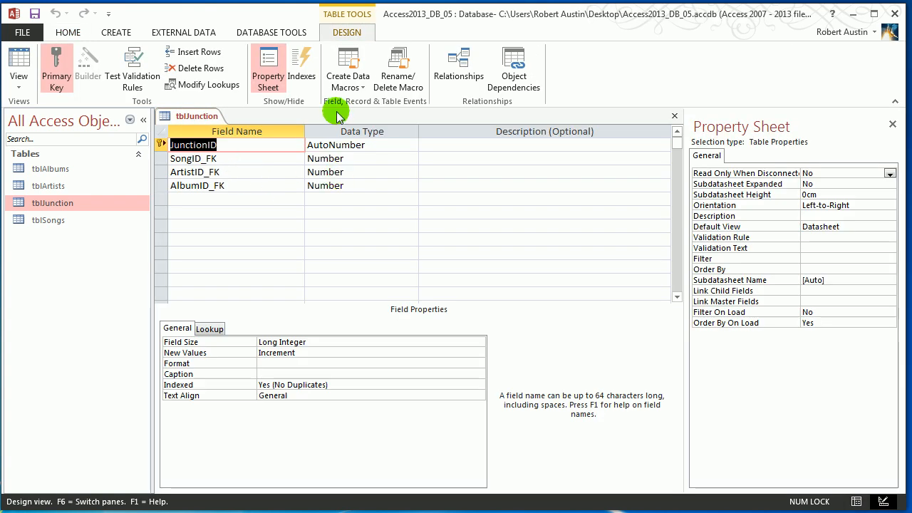
click(310, 72)
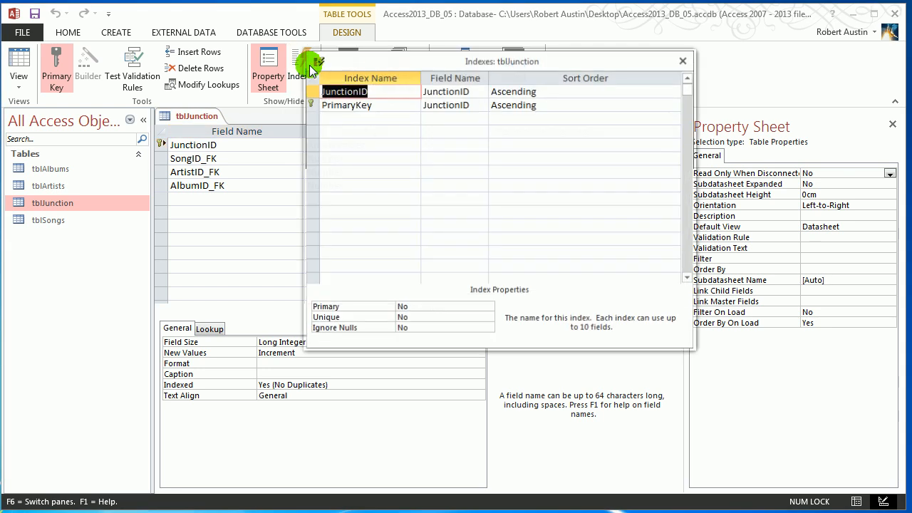
drag(367, 59, 360, 34)
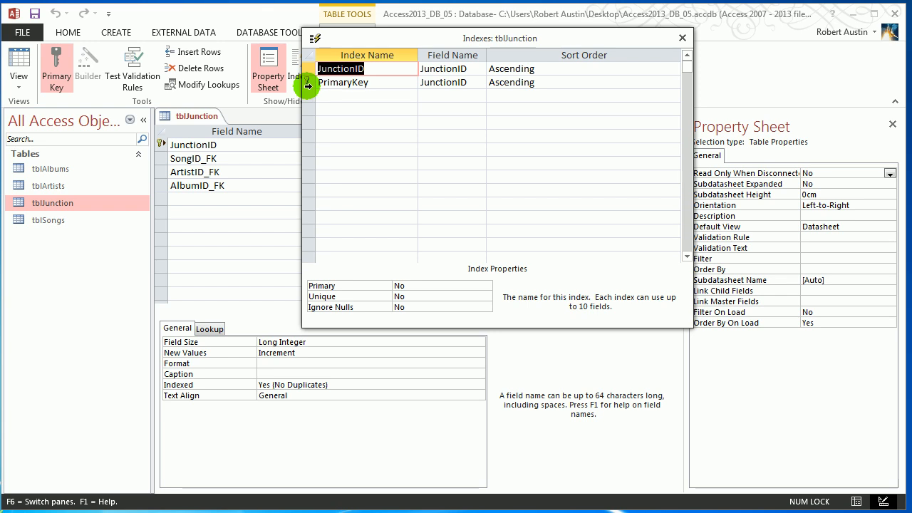
click(374, 98)
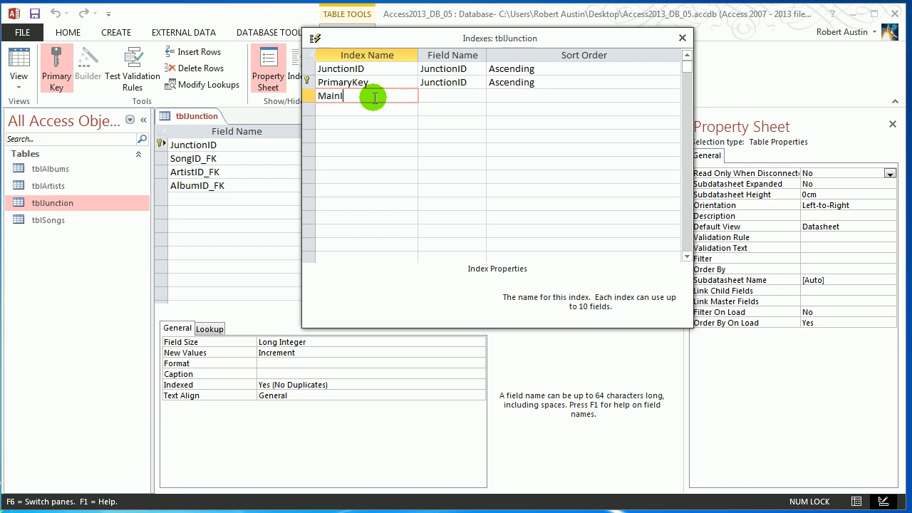
key(Tab)
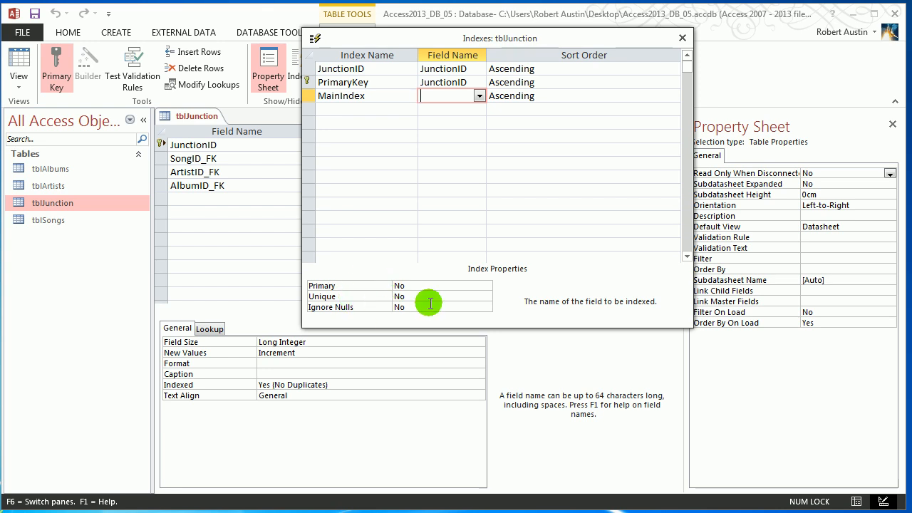
click(484, 296)
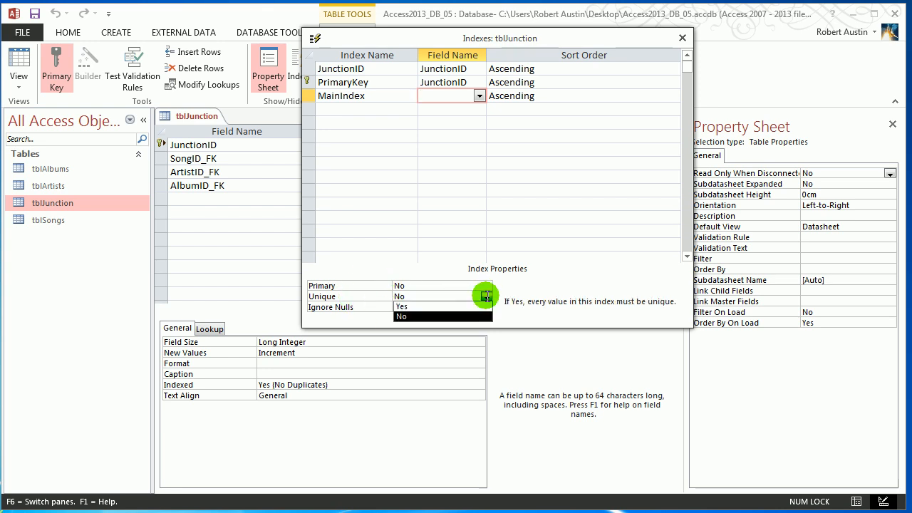
click(456, 307)
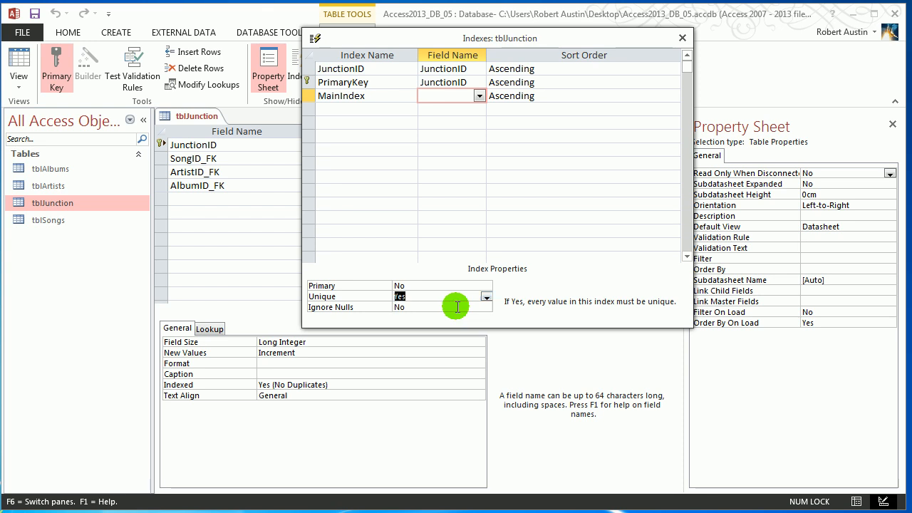
- Assign SongID_FK, ArtistID_FK and AlbumID_FK as the three fields of MainIndex, each in its own consecutive row
click(479, 96)
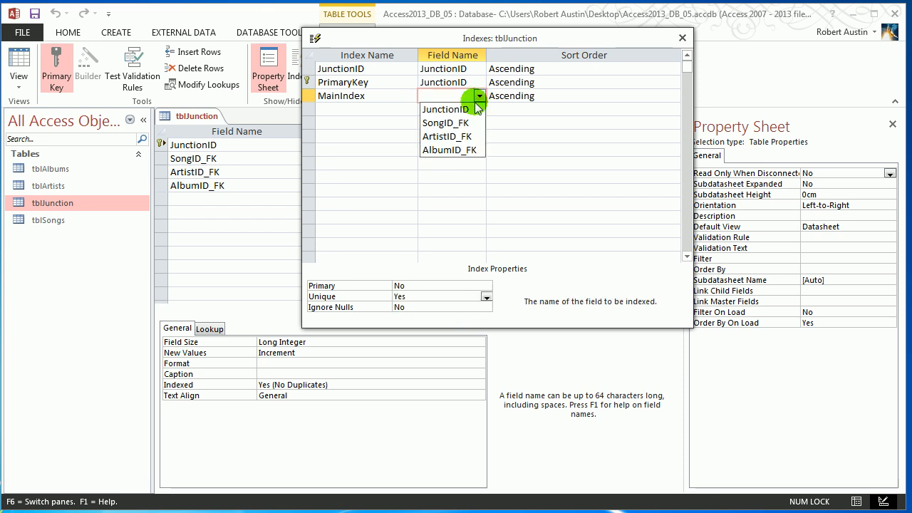
click(468, 121)
click(479, 109)
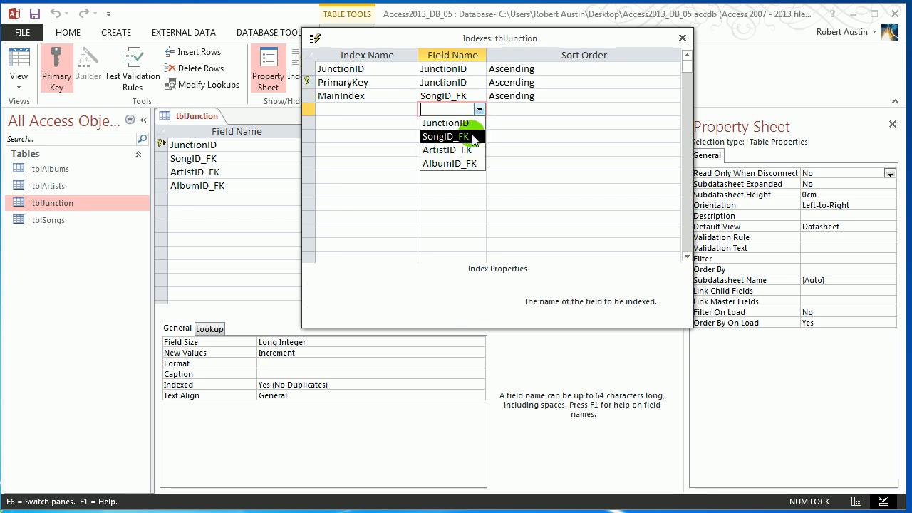
click(471, 151)
click(480, 122)
click(464, 177)
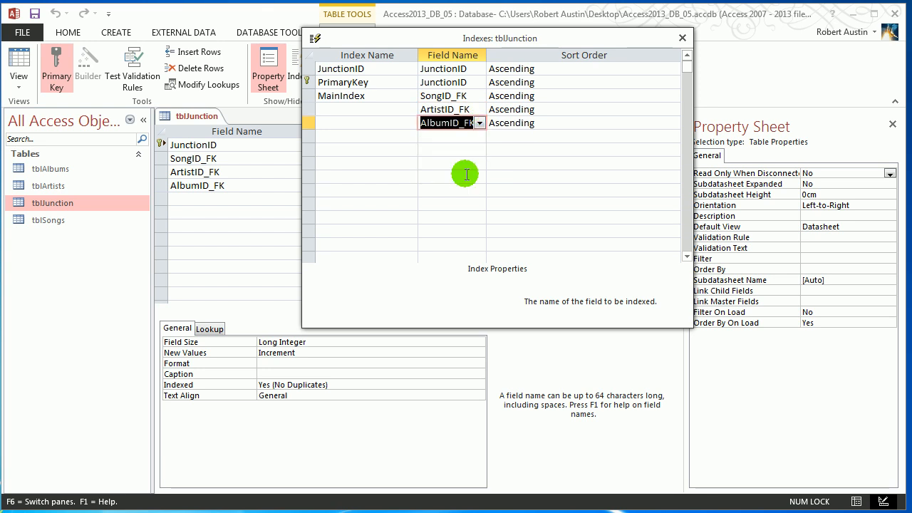
click(441, 96)
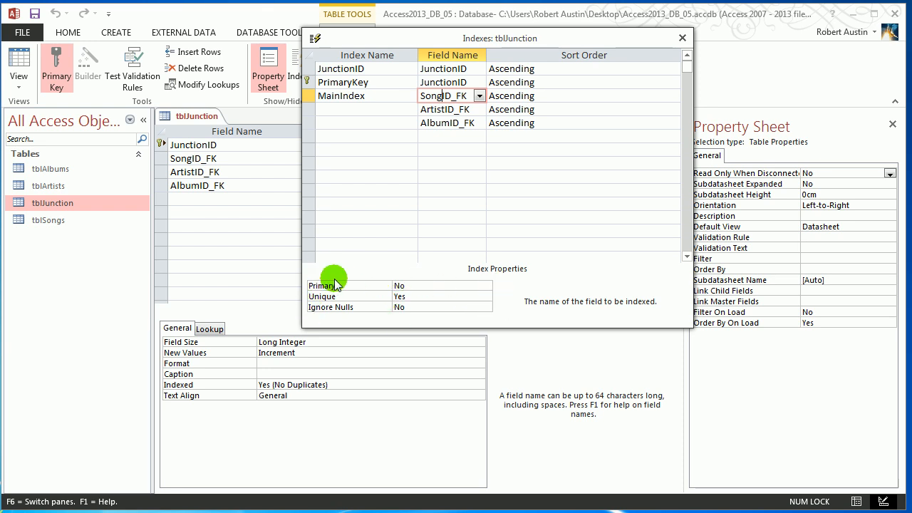
click(458, 108)
click(456, 123)
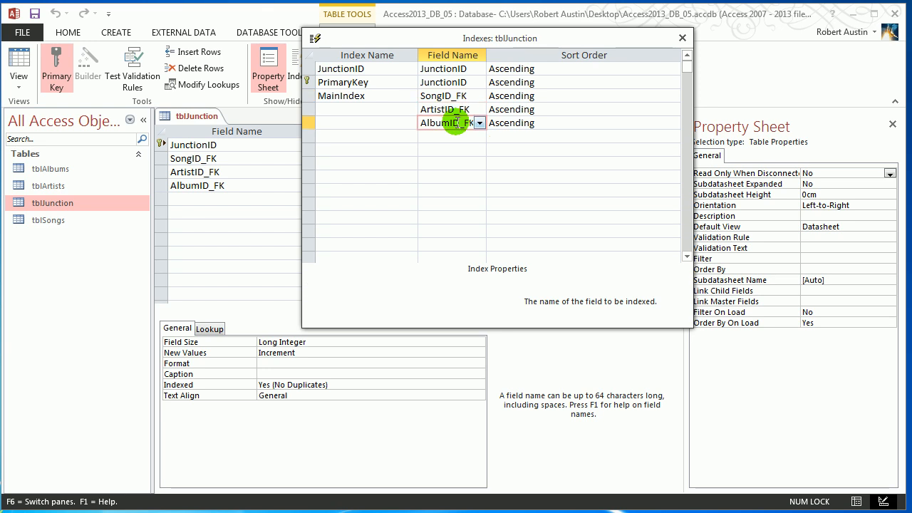
- Close the index definitions, save the tblJunction design and display the table as a datasheet
click(385, 132)
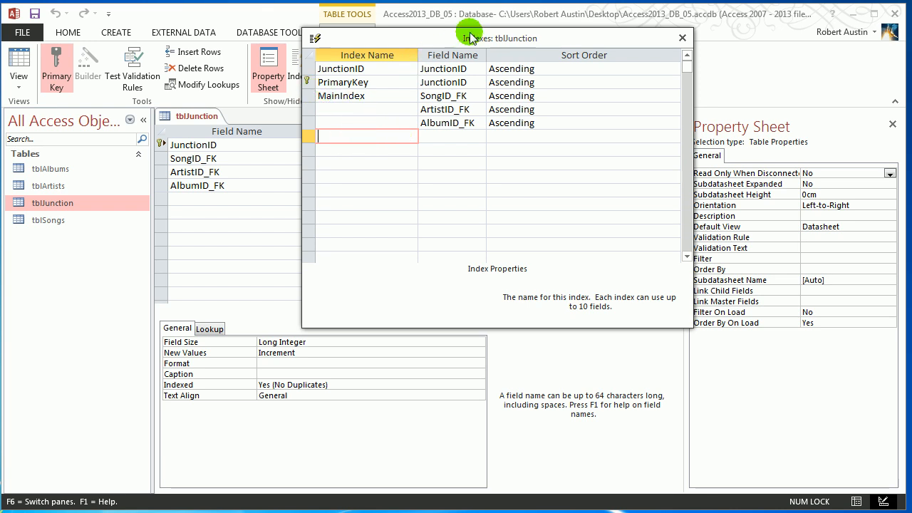
drag(468, 37, 455, 37)
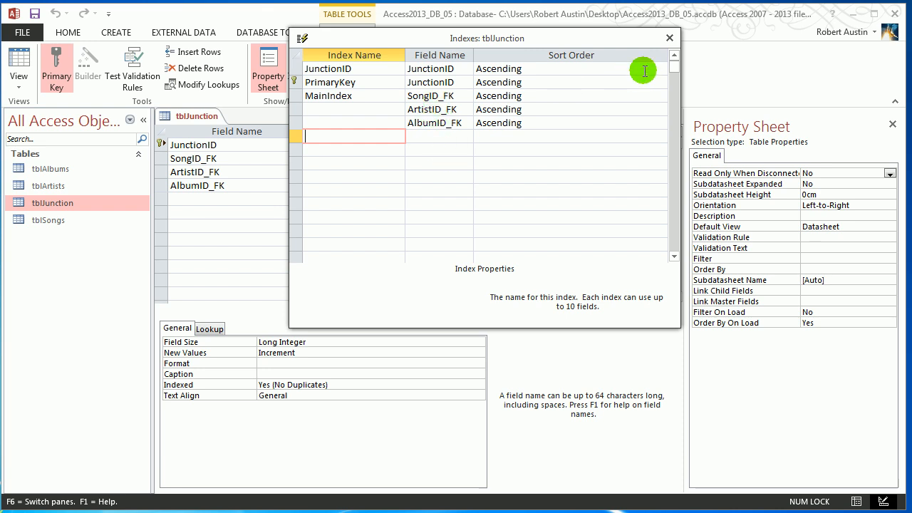
click(669, 38)
right_click(207, 119)
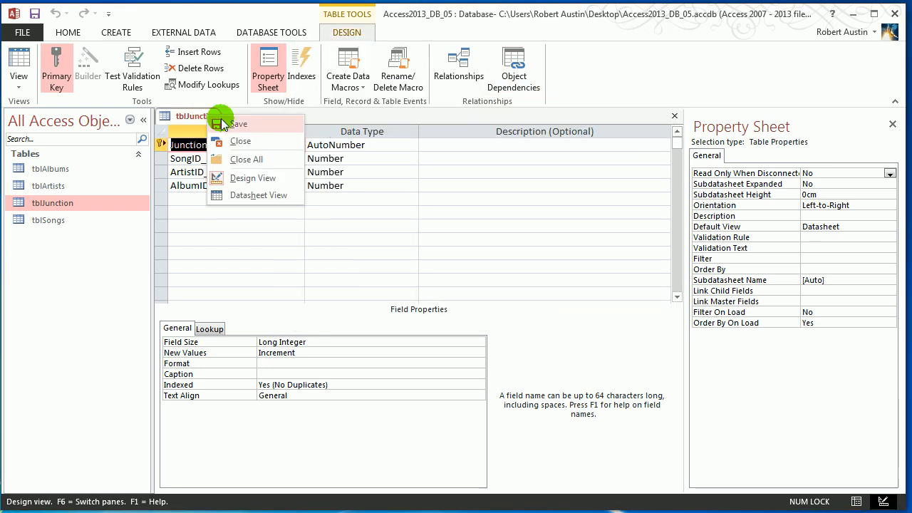
click(204, 116)
right_click(203, 116)
click(254, 196)
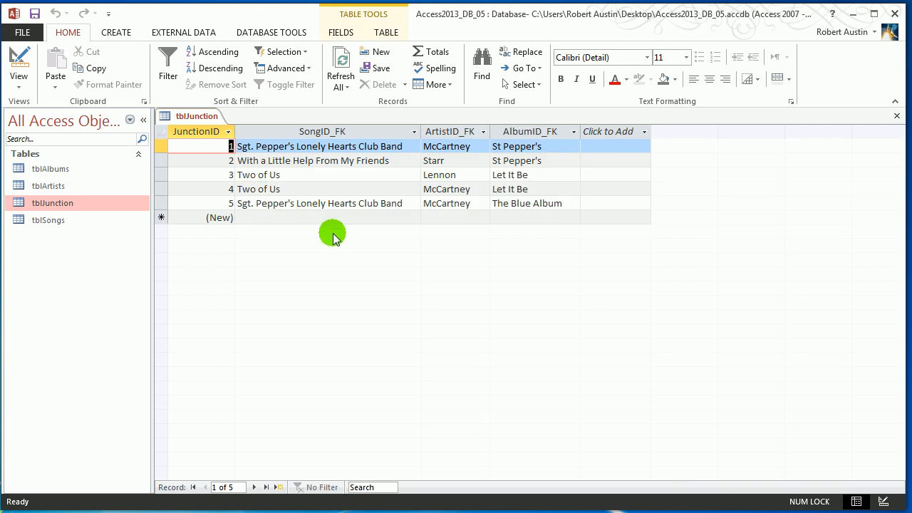
- Try to add a duplicate record combining Sgt. Pepper's Lonely Hearts Club Band, McCartney and The Blue Album in tblJunction, and discard the entry
click(407, 217)
click(414, 217)
click(400, 230)
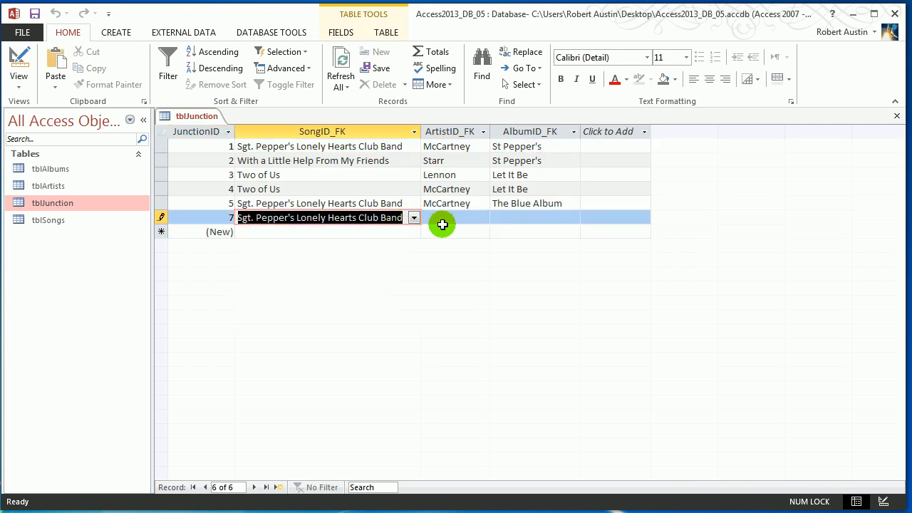
click(483, 217)
click(480, 244)
click(570, 218)
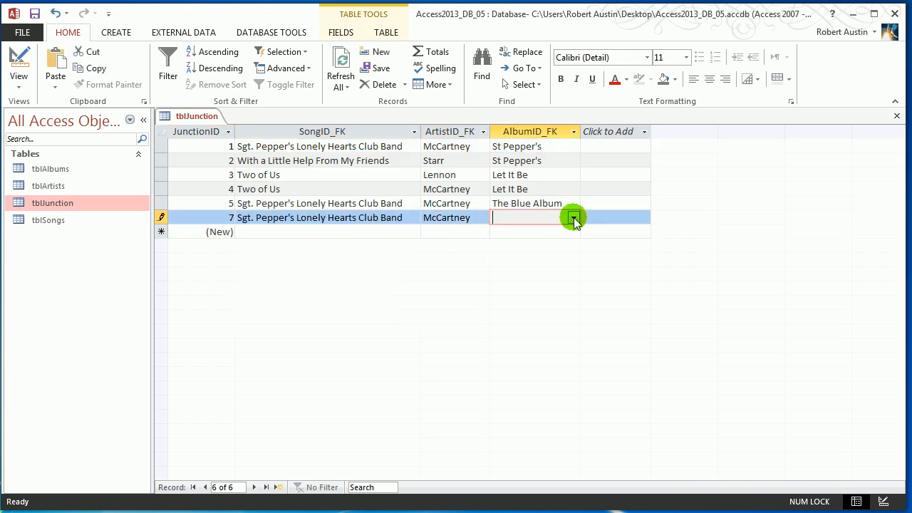
click(573, 218)
click(549, 259)
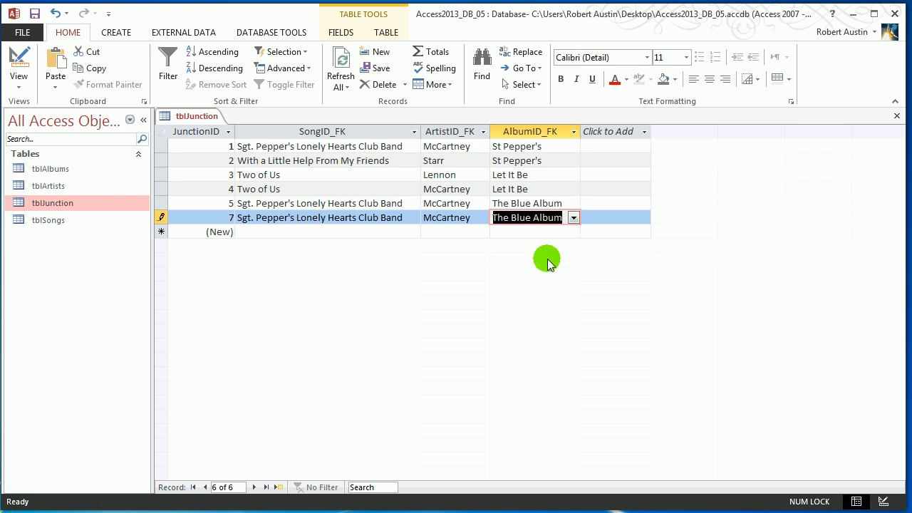
click(534, 203)
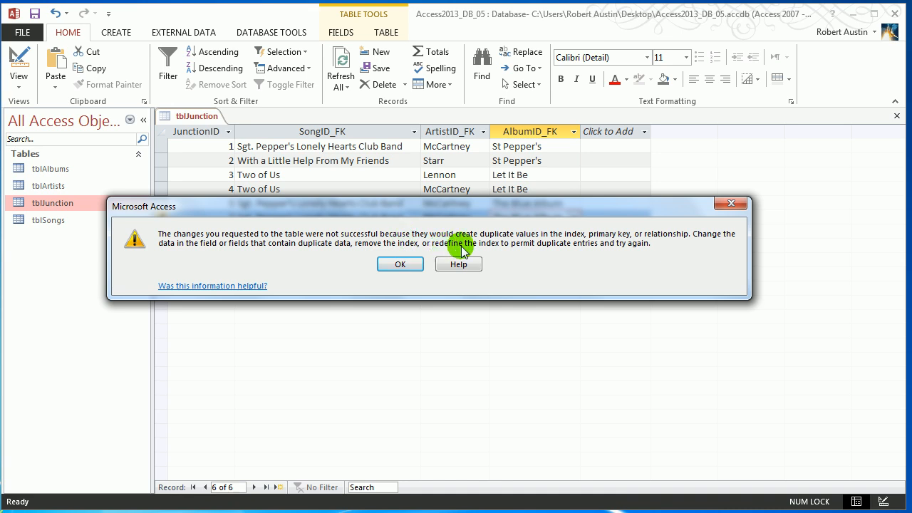
click(400, 264)
key(Escape)
key(Escape)
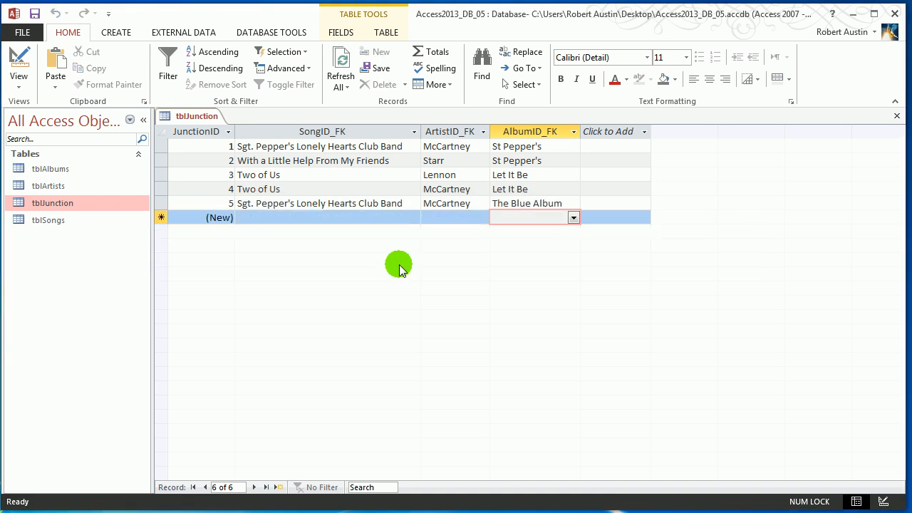
- Return to an existing record in the datasheet and save tblJunction
click(331, 189)
right_click(191, 120)
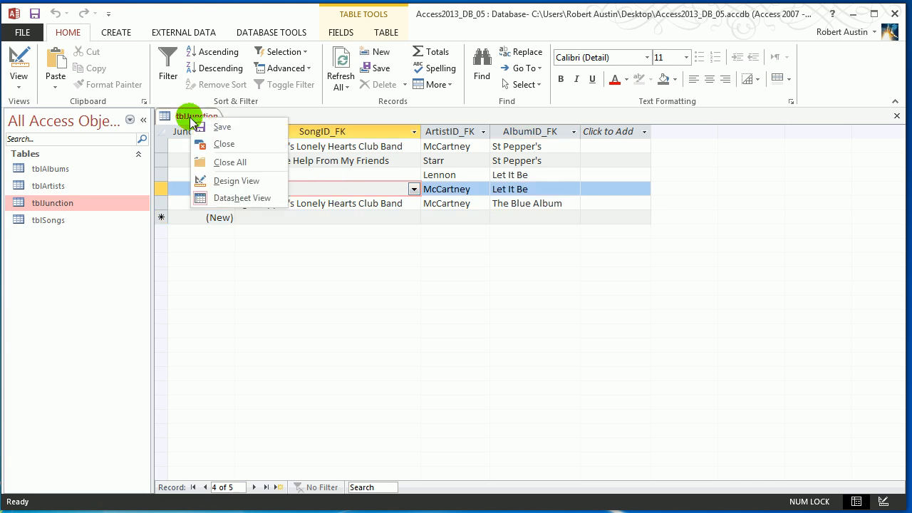
click(211, 126)
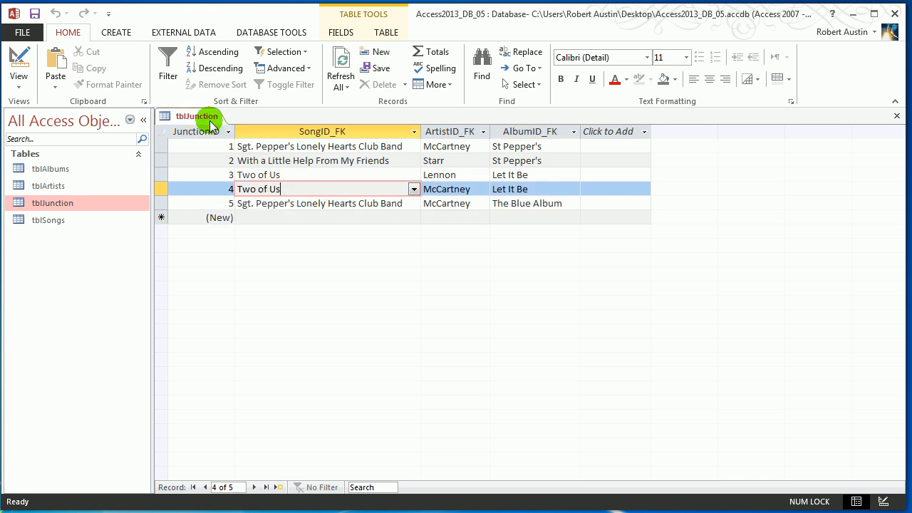
- Review the SongID_FK, ArtistID_FK and AlbumID_FK columns of tblJunction as the fields covered by the unique index
click(324, 132)
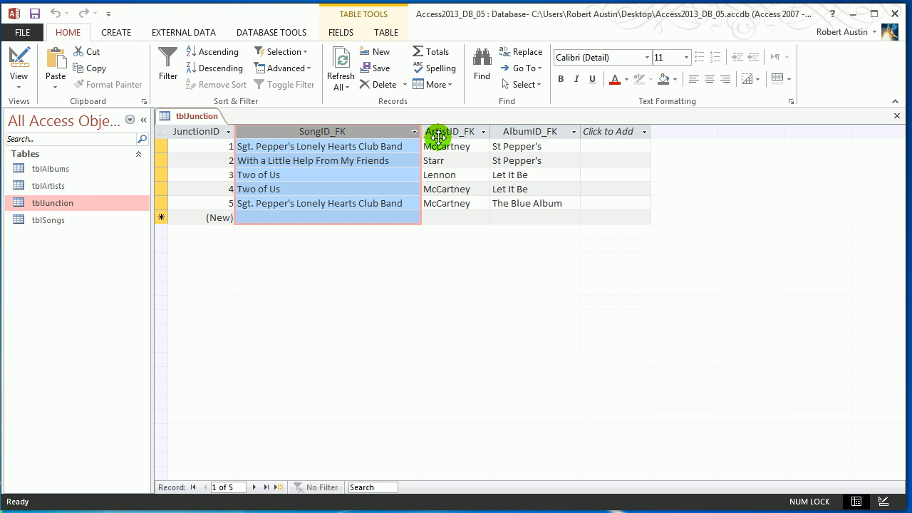
click(448, 133)
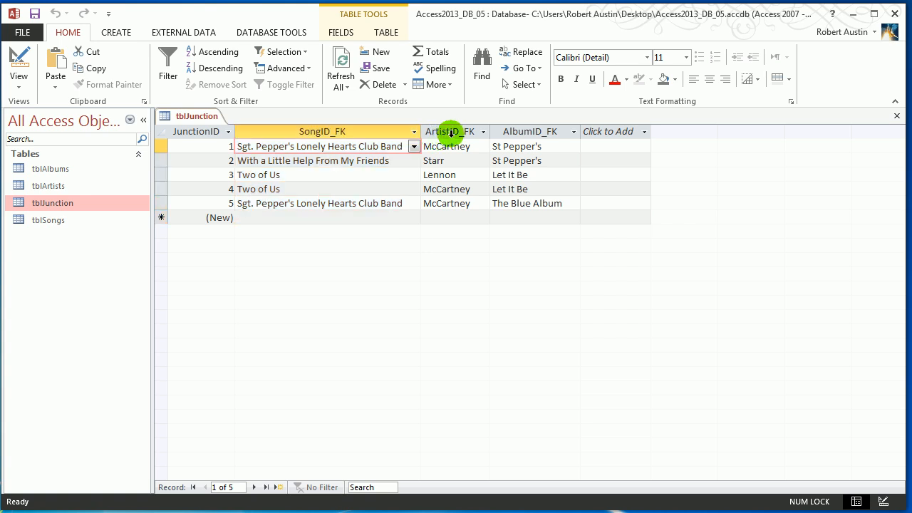
click(513, 132)
click(337, 132)
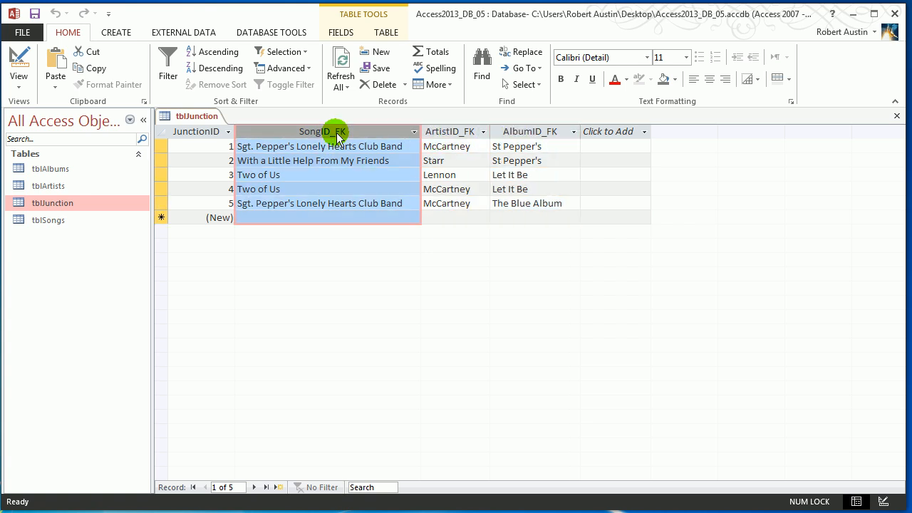